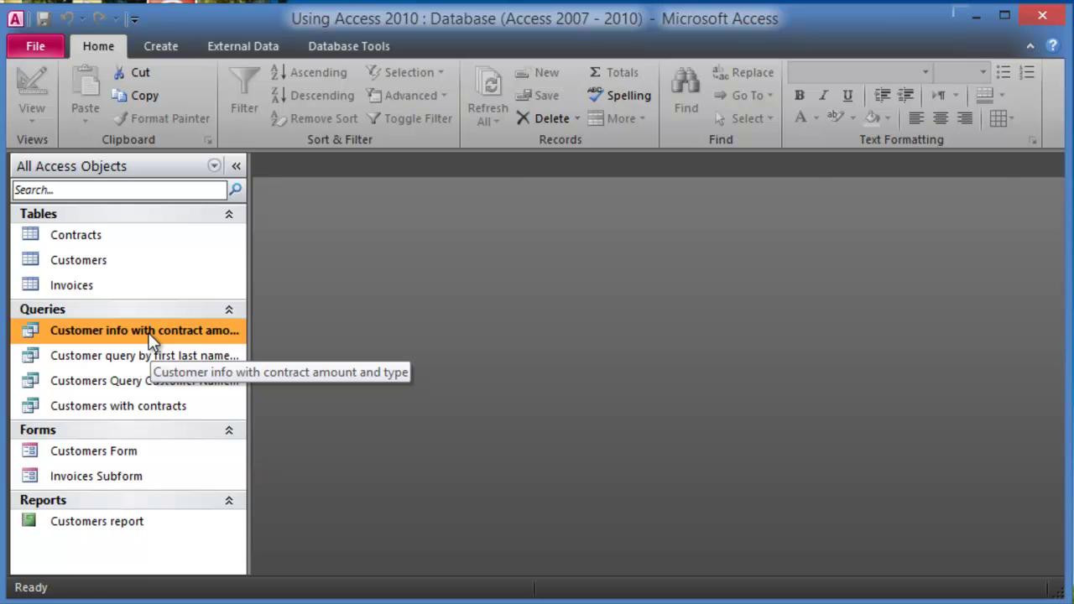
- Open the "Customer info with contract amount and type" query and view its columns through Contract Type
double_click(142, 331)
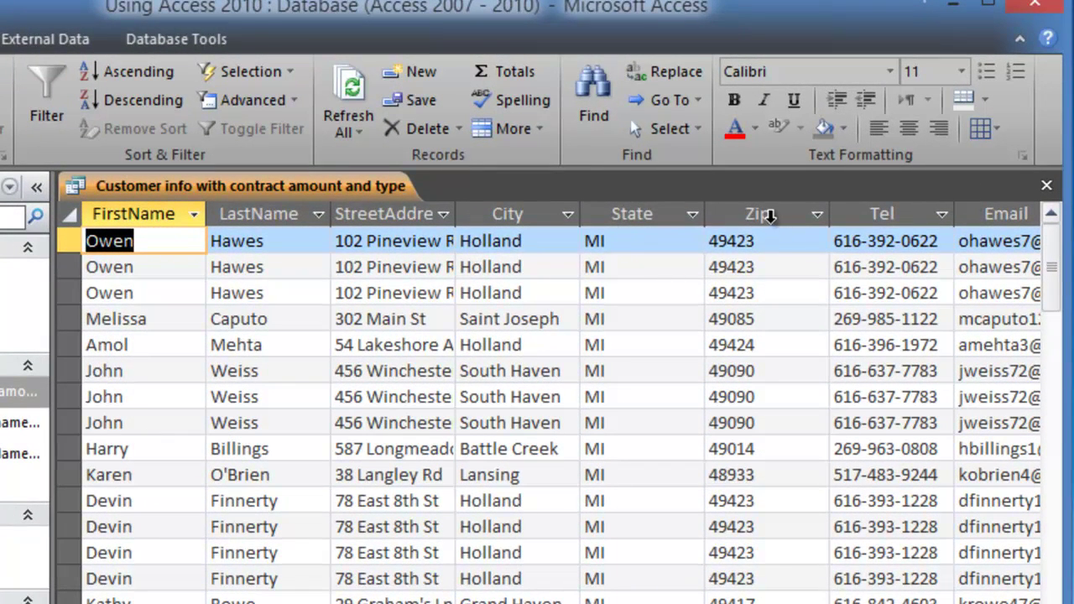
scroll(554, 403, right, 2)
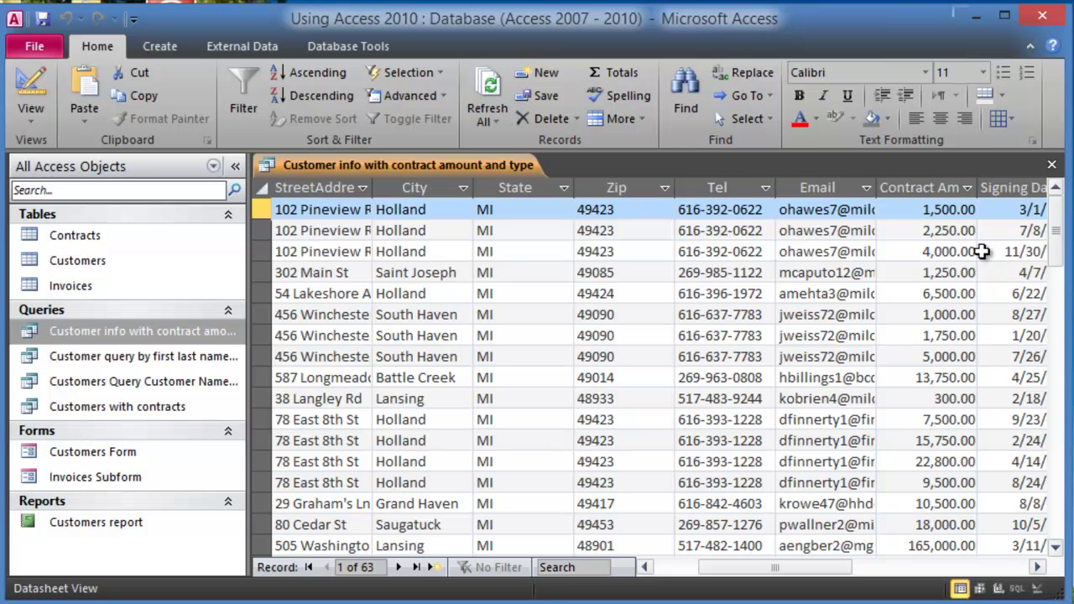
click(1039, 567)
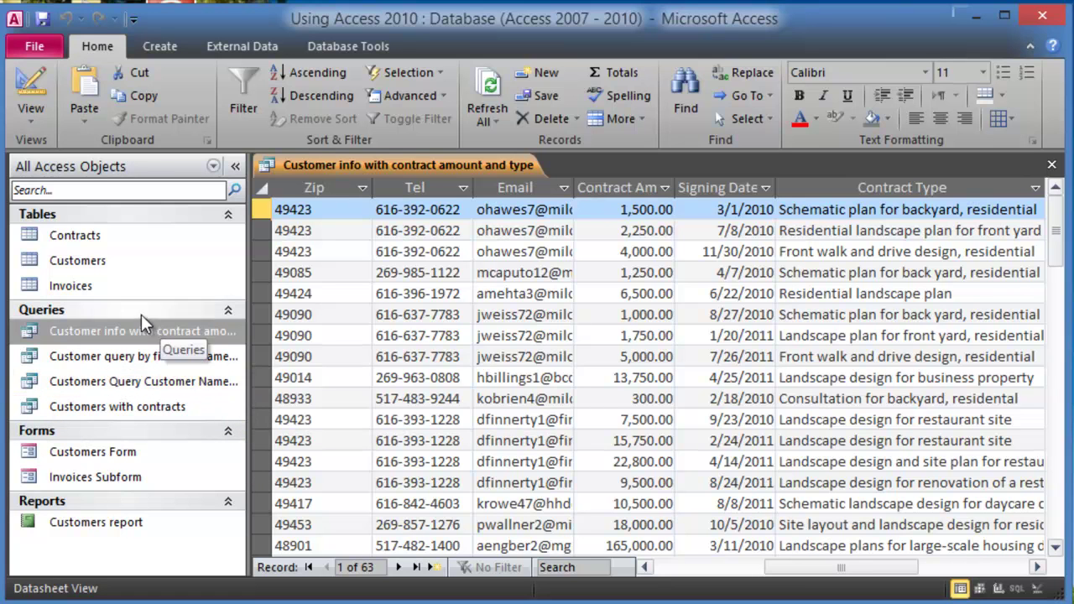
- Open the "Customer info with contract amount and type" query in Design View
click(40, 111)
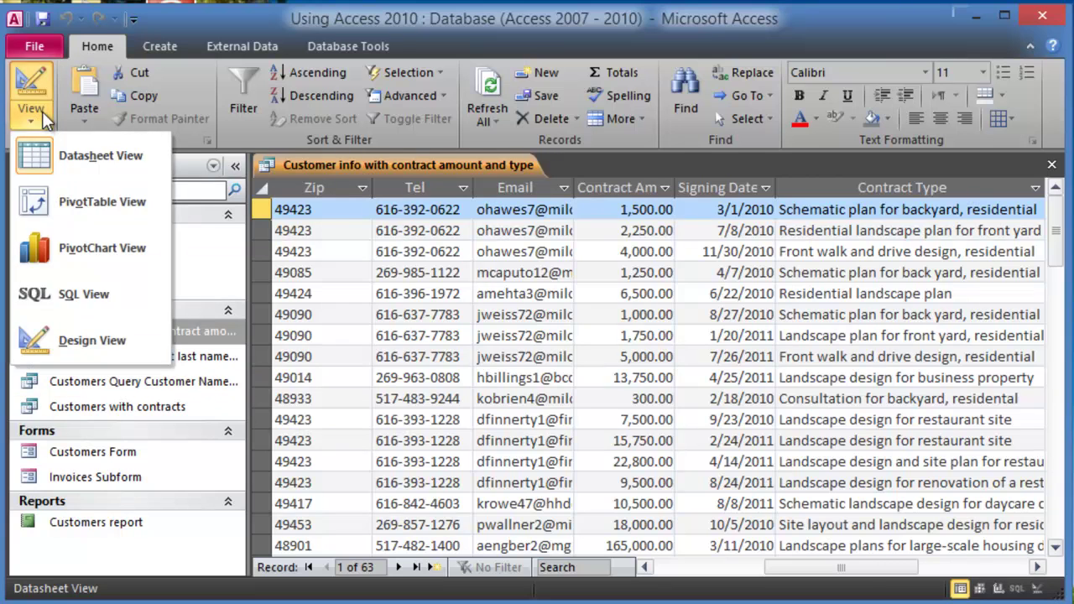
click(209, 332)
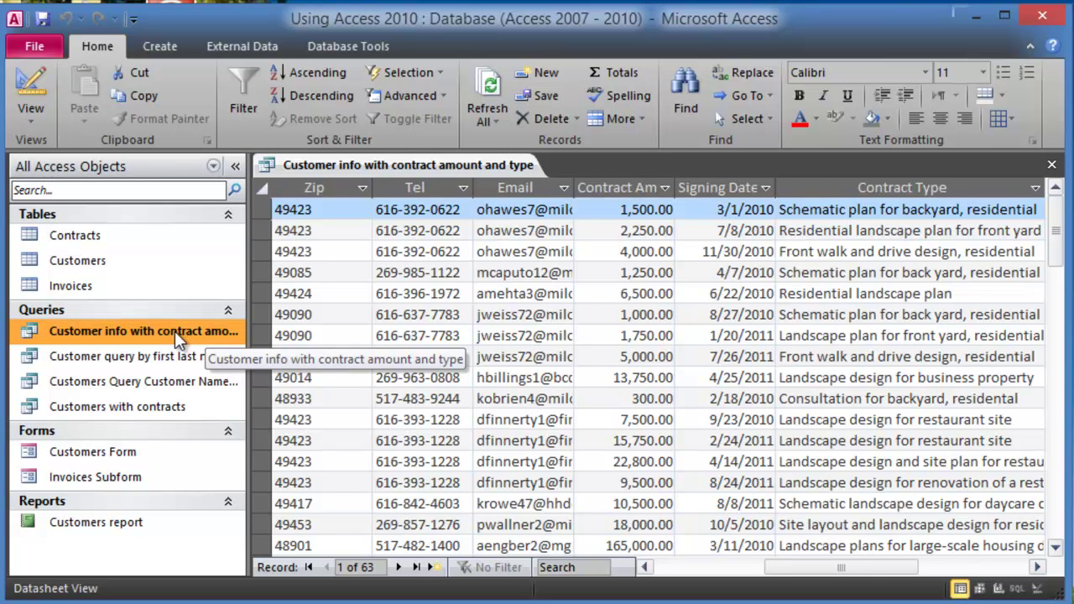
right_click(175, 331)
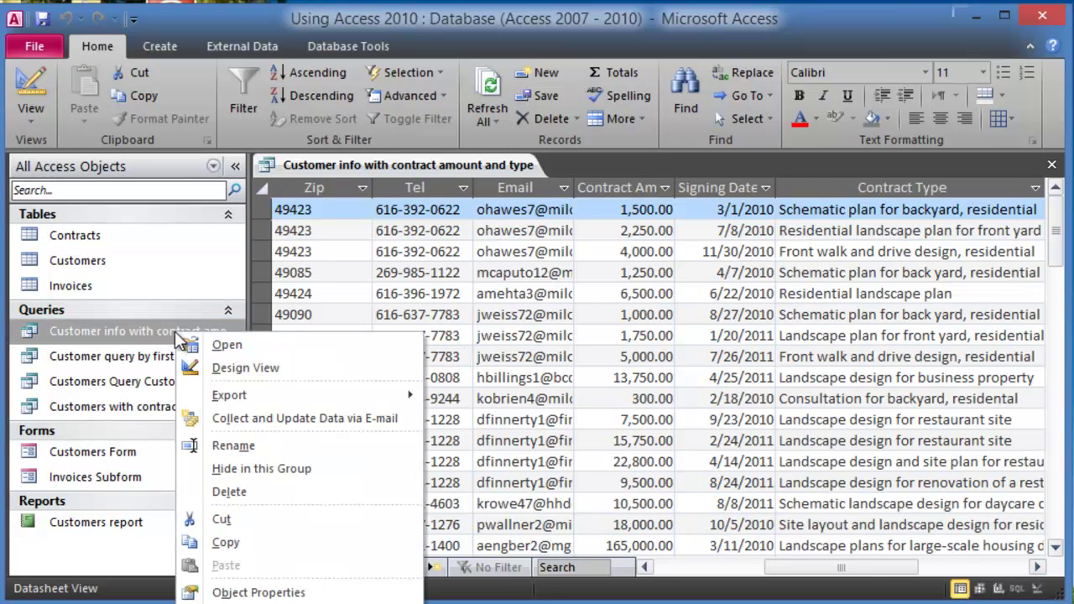
click(248, 374)
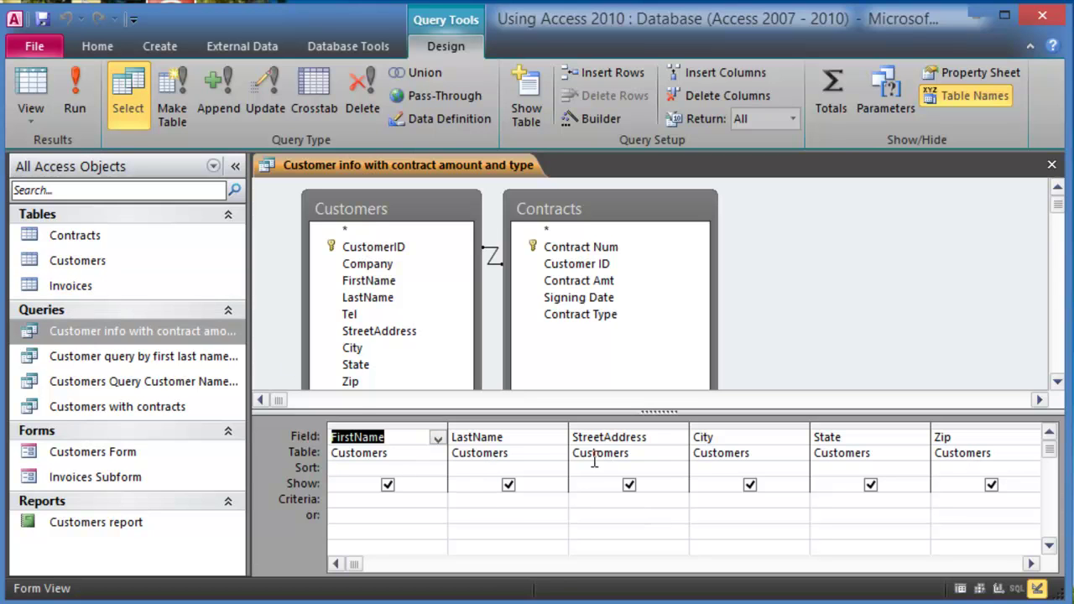
- Set the LastName field's sort to Ascending and run the query to check the record order
click(524, 469)
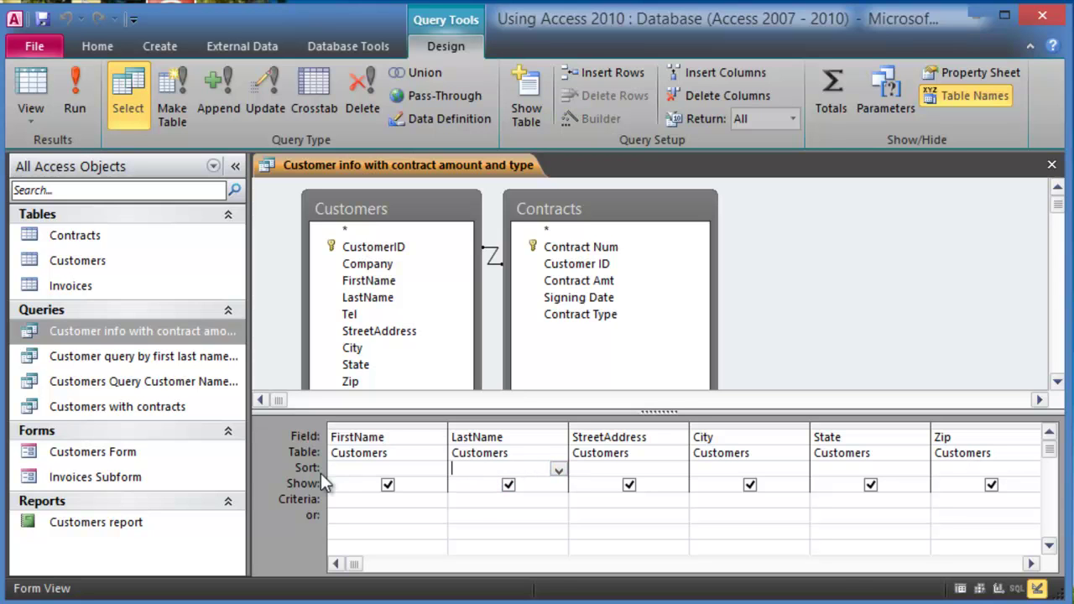
click(560, 470)
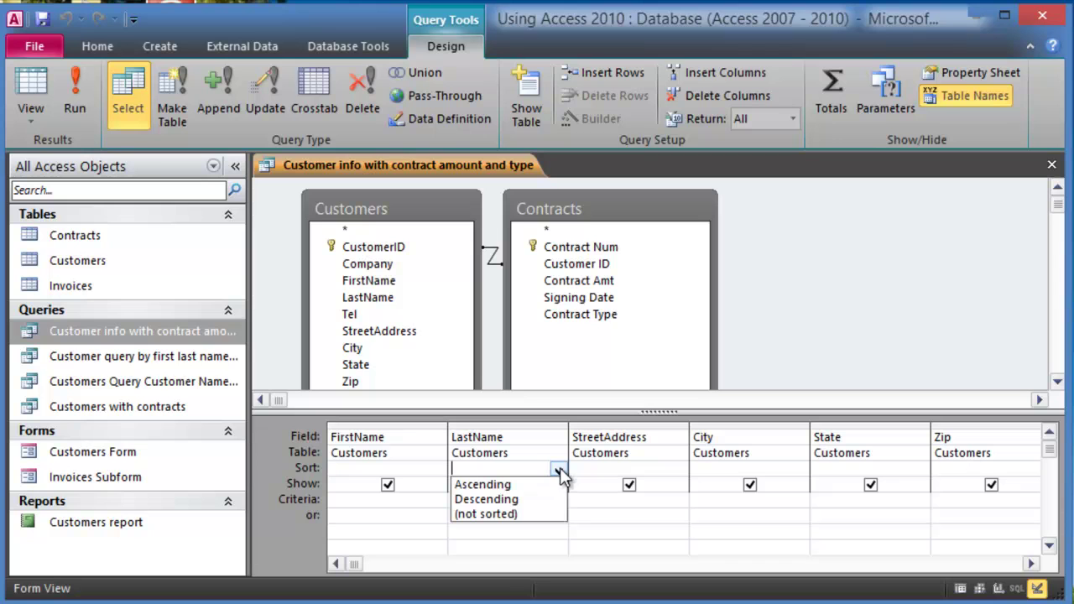
click(501, 486)
click(79, 101)
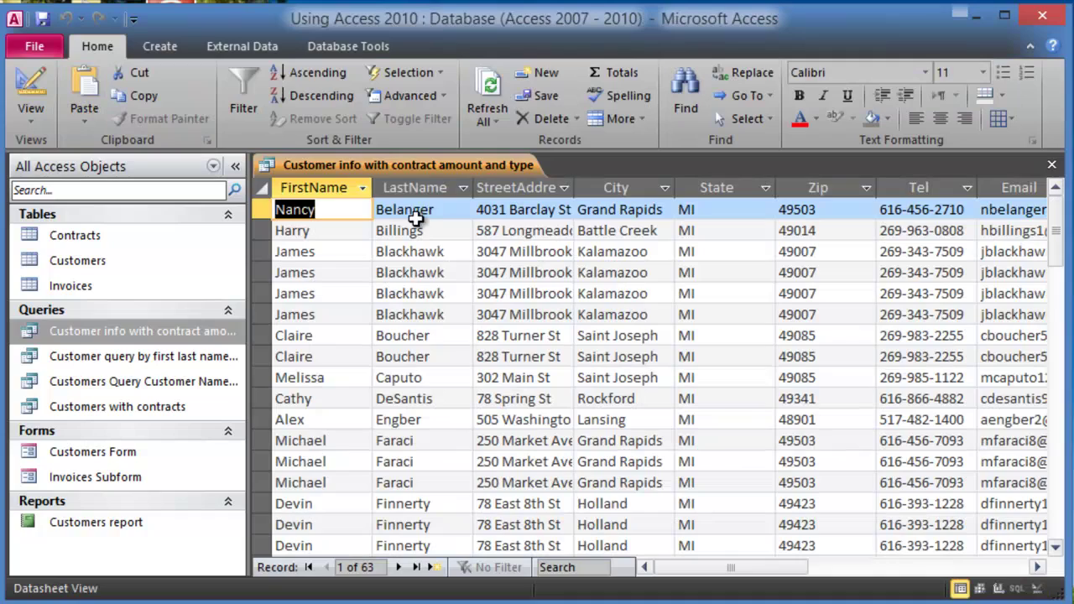
click(431, 356)
scroll(437, 379, down, 3)
scroll(437, 383, down, 15)
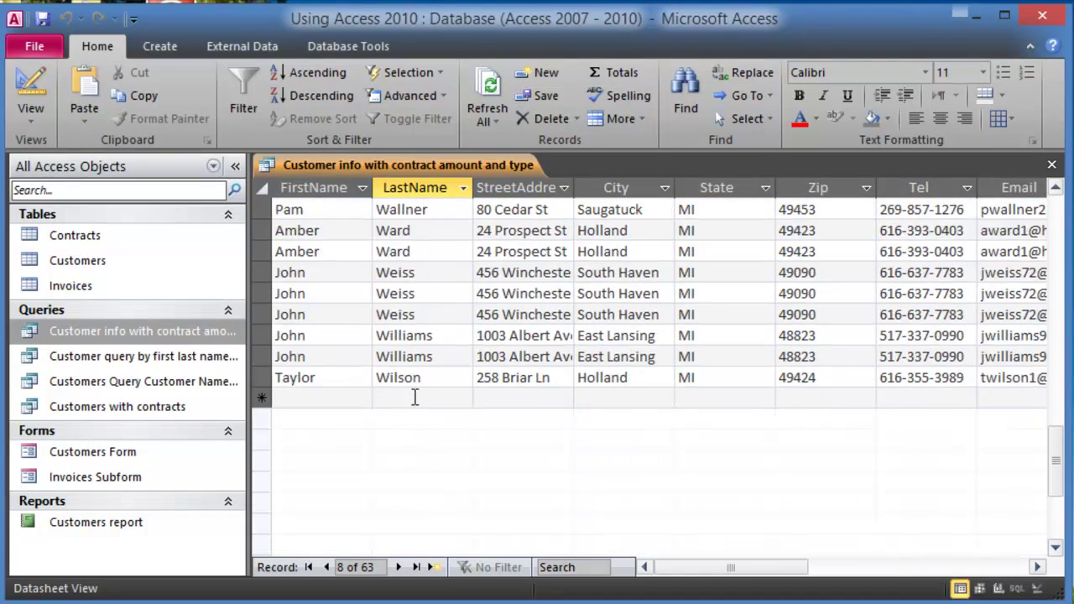
scroll(415, 398, up, 18)
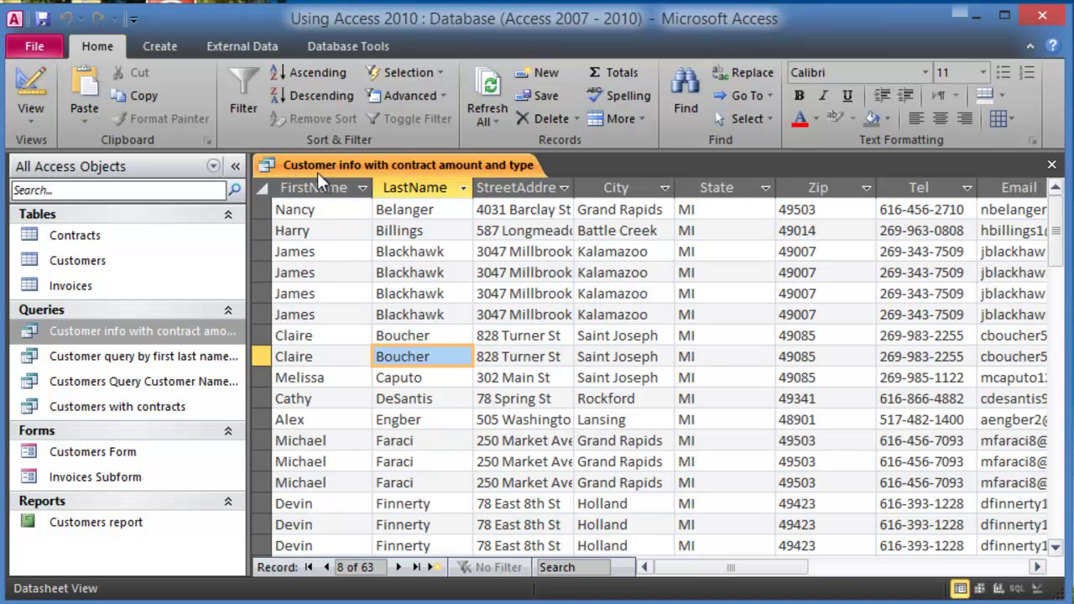
- Return the query to Design View and set the FirstName field's sort to Ascending
click(35, 118)
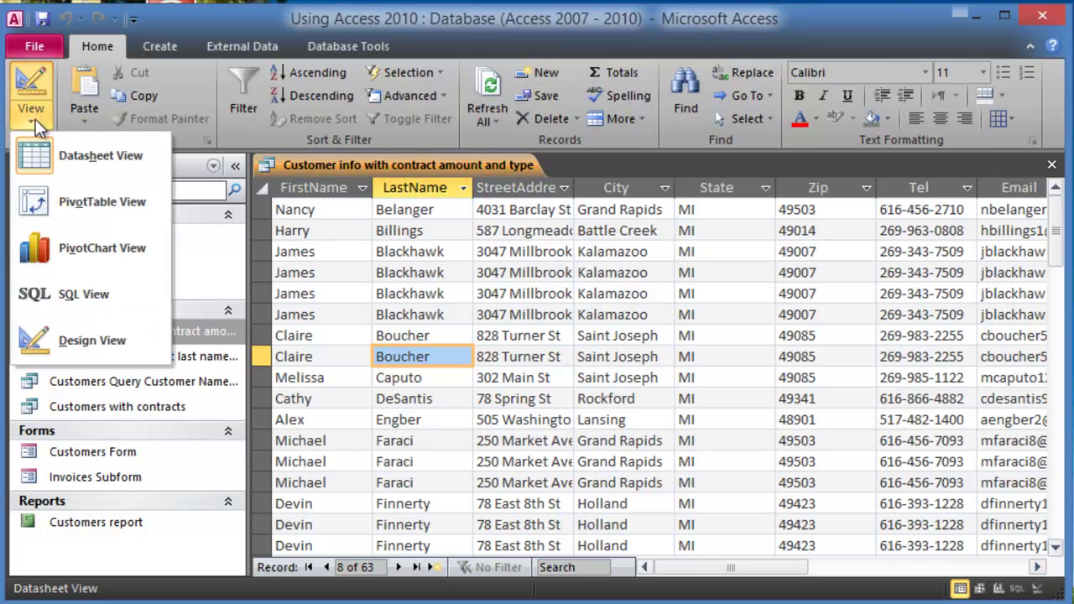
right_click(183, 333)
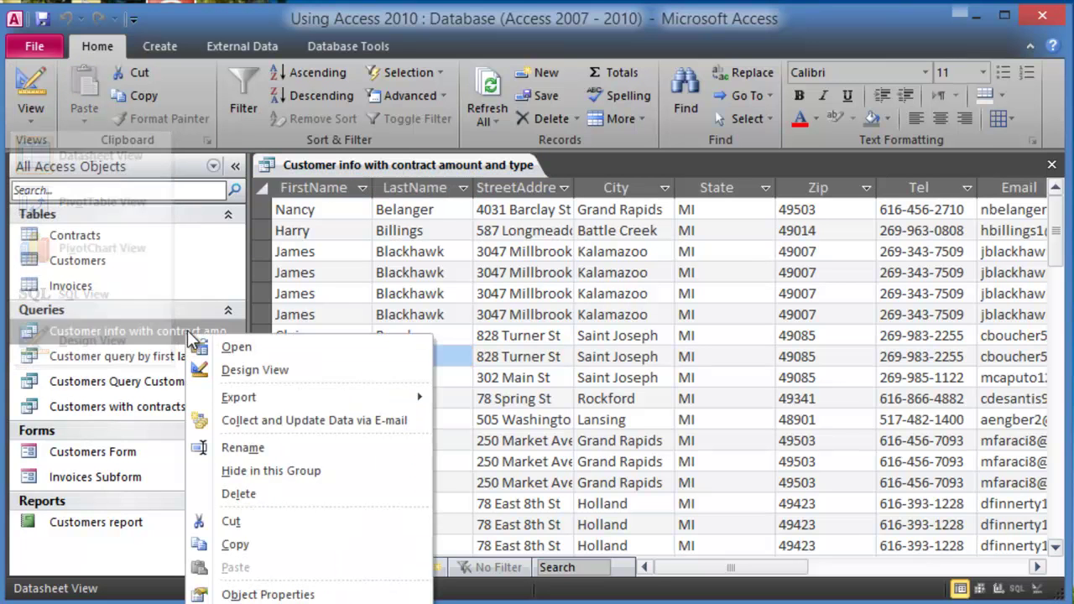
click(235, 371)
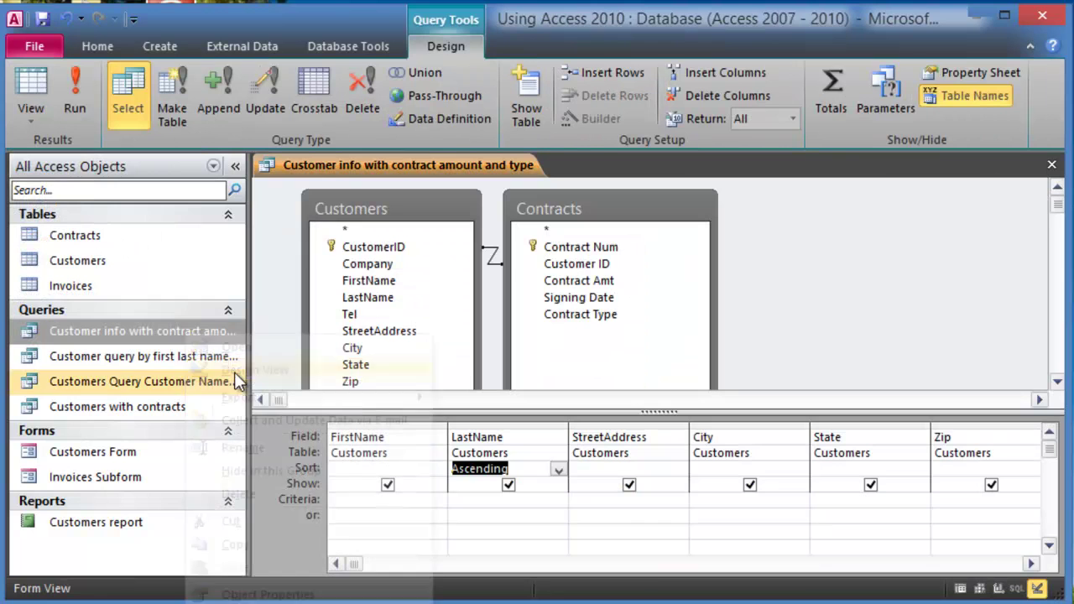
click(429, 468)
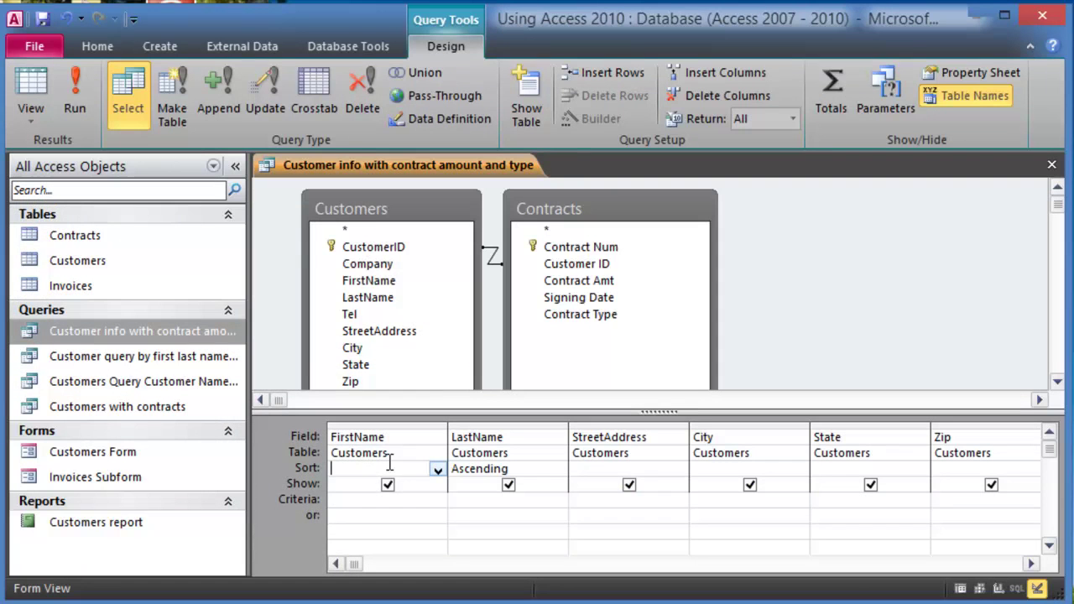
click(438, 470)
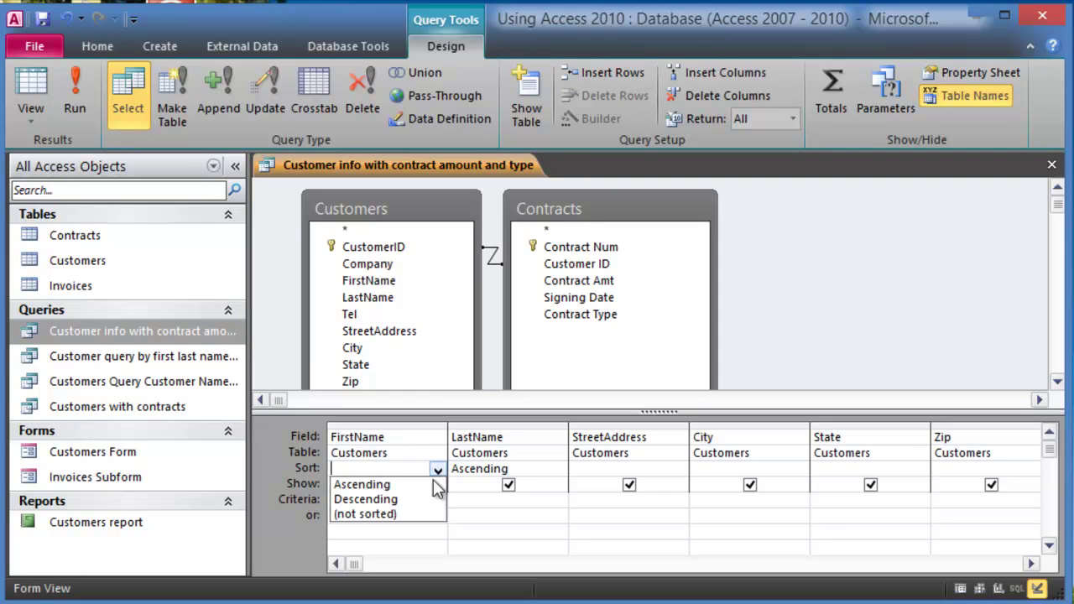
click(426, 483)
- Clear the sort setting of the LastName field and run the query
click(539, 469)
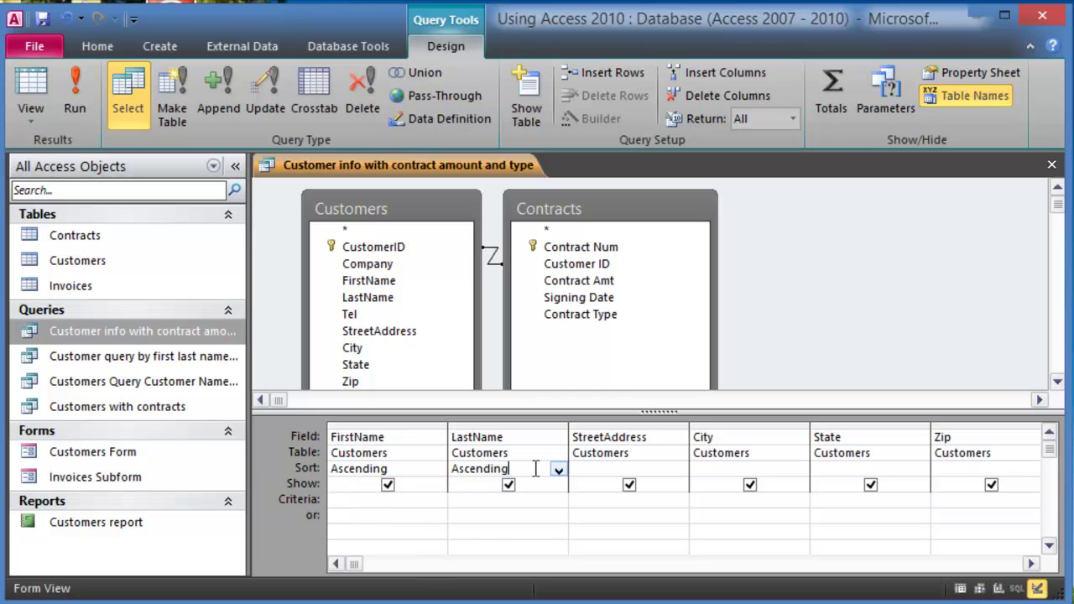
key(BackSpace)
key(BackSpace)
key(BackSpace)
key(BackSpace)
key(BackSpace)
key(BackSpace)
key(BackSpace)
key(BackSpace)
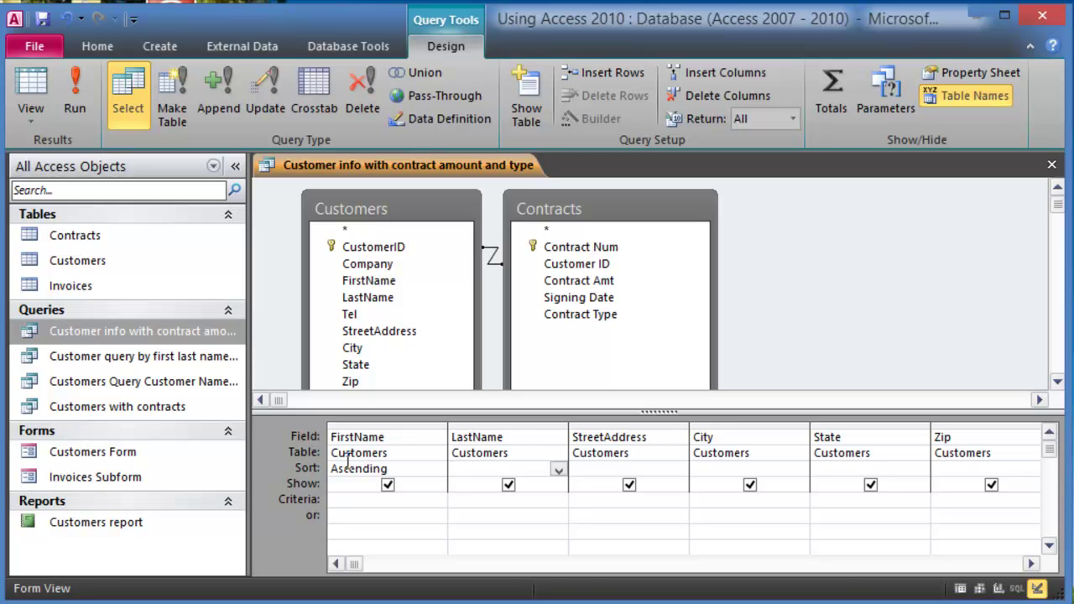
click(67, 92)
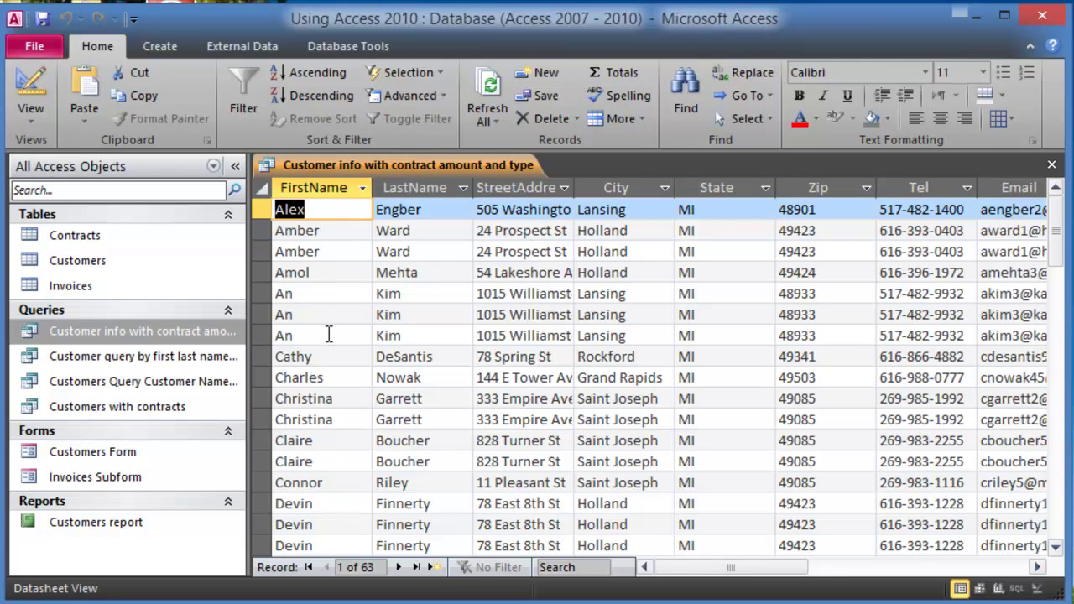
- Look through the query's records, examining the first-name order and the State column
click(289, 336)
scroll(347, 448, down, 3)
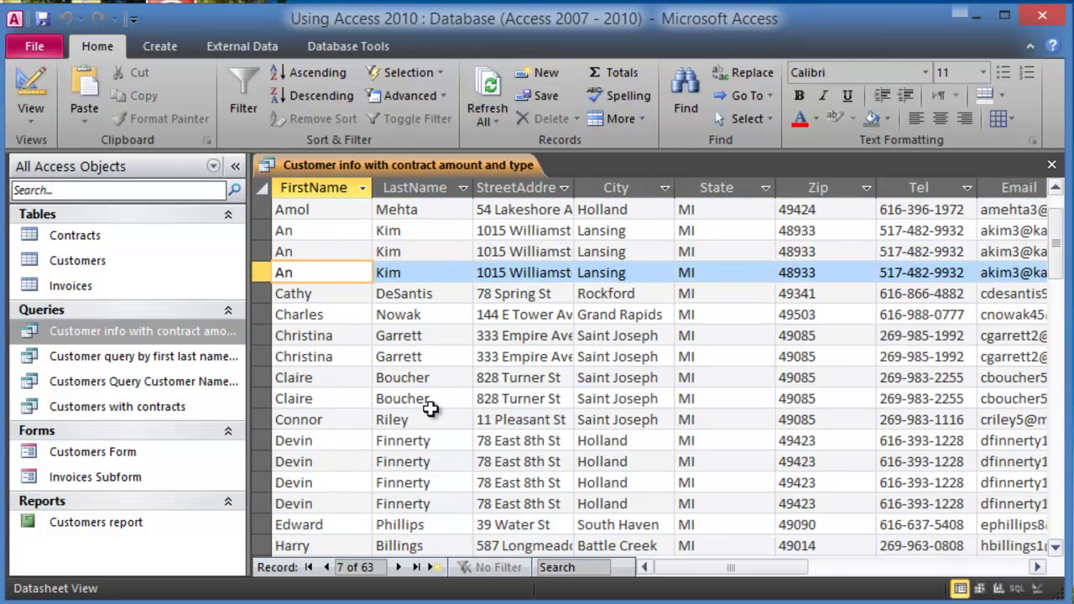
scroll(347, 448, up, 3)
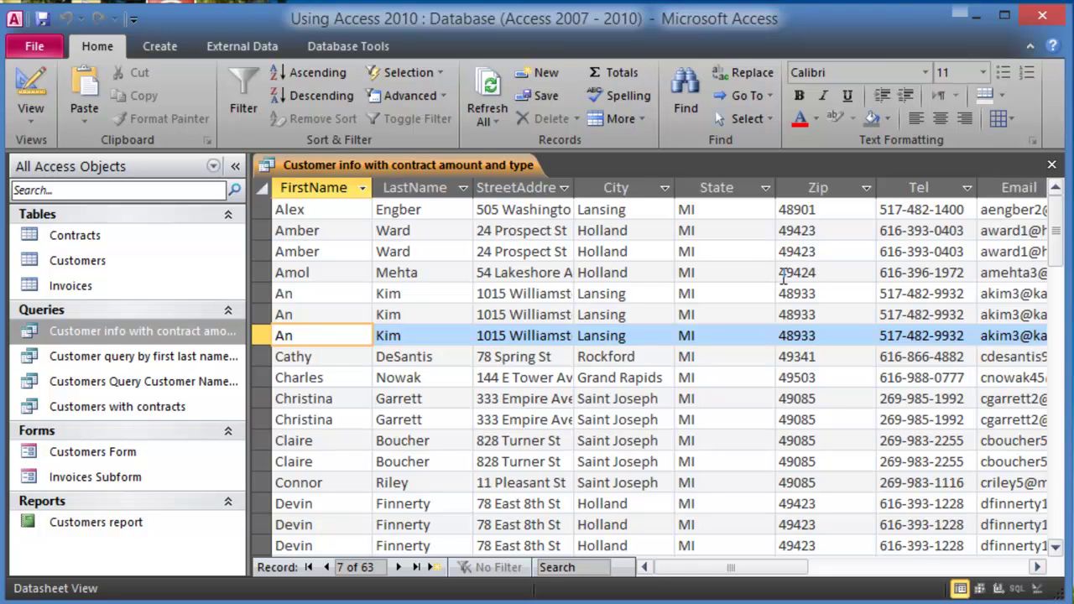
click(754, 290)
scroll(755, 343, down, 20)
scroll(746, 347, up, 6)
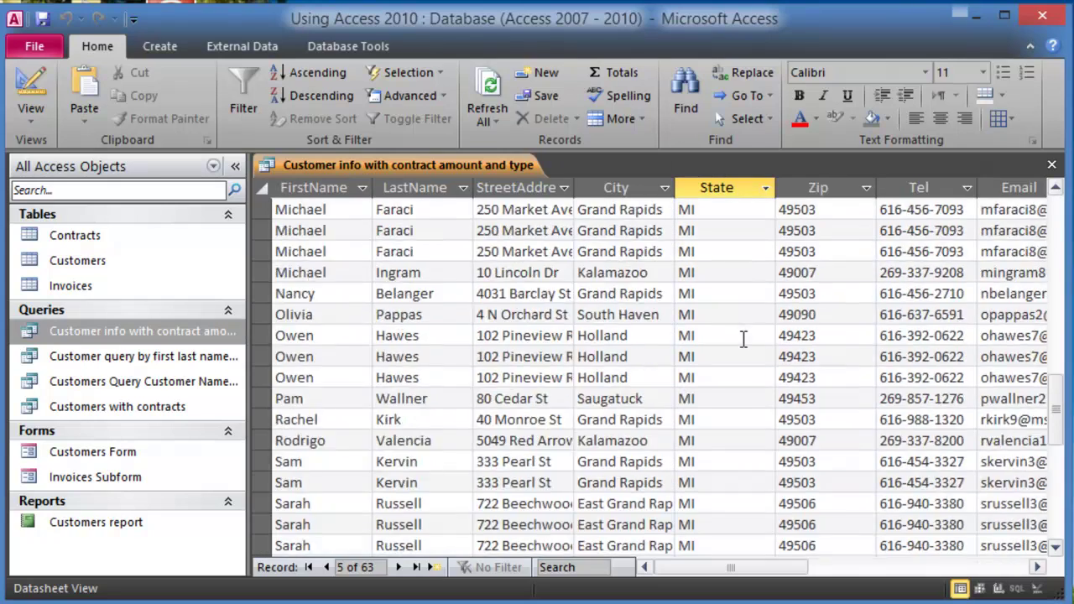
scroll(744, 338, up, 10)
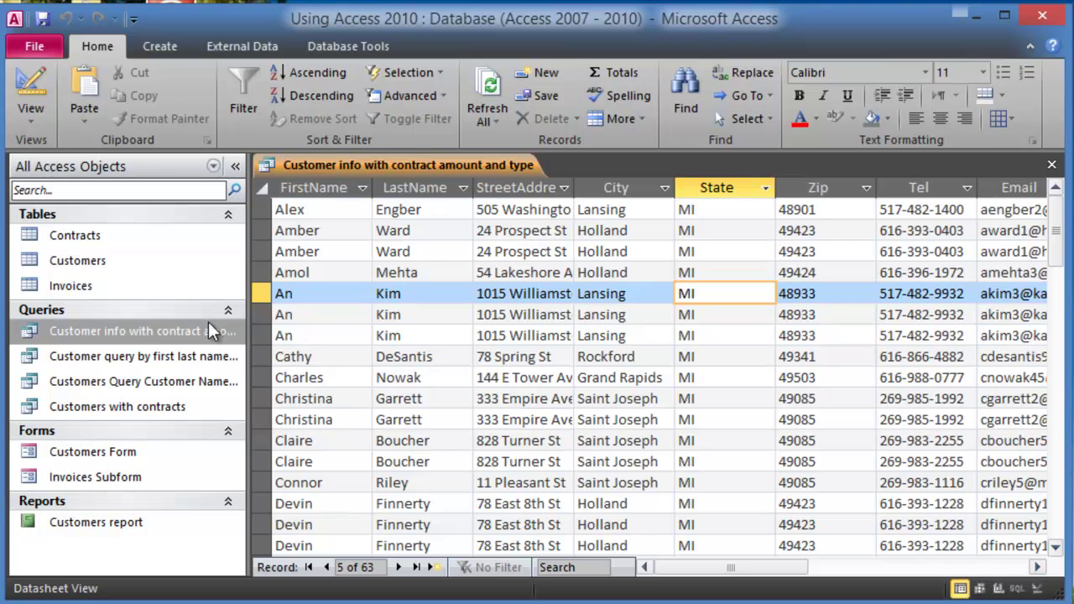
- In Design View, enter holland as the criterion for the City field and run the query
right_click(133, 333)
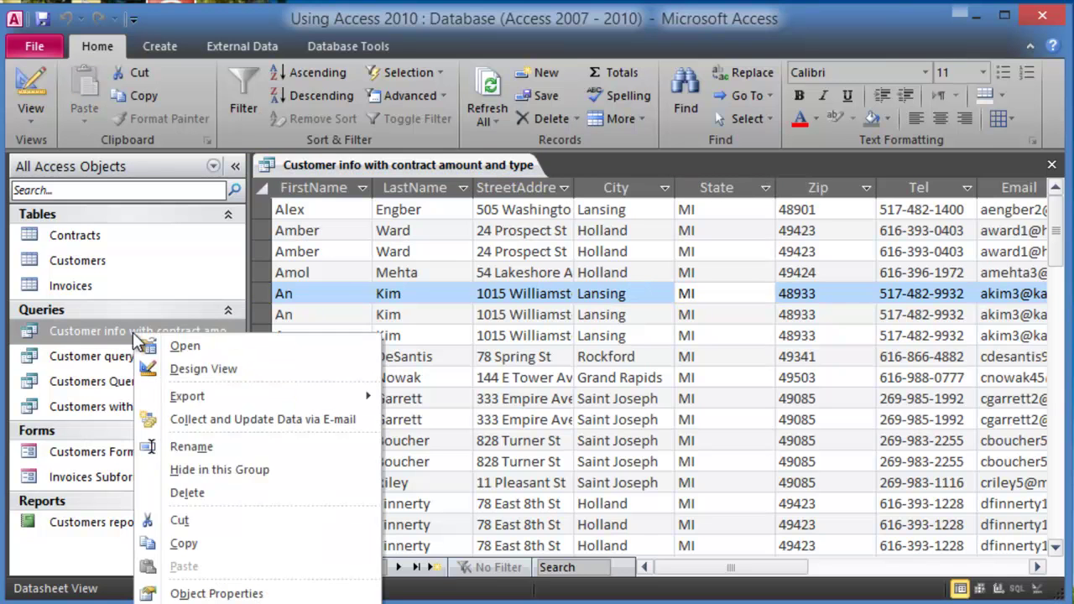
click(188, 371)
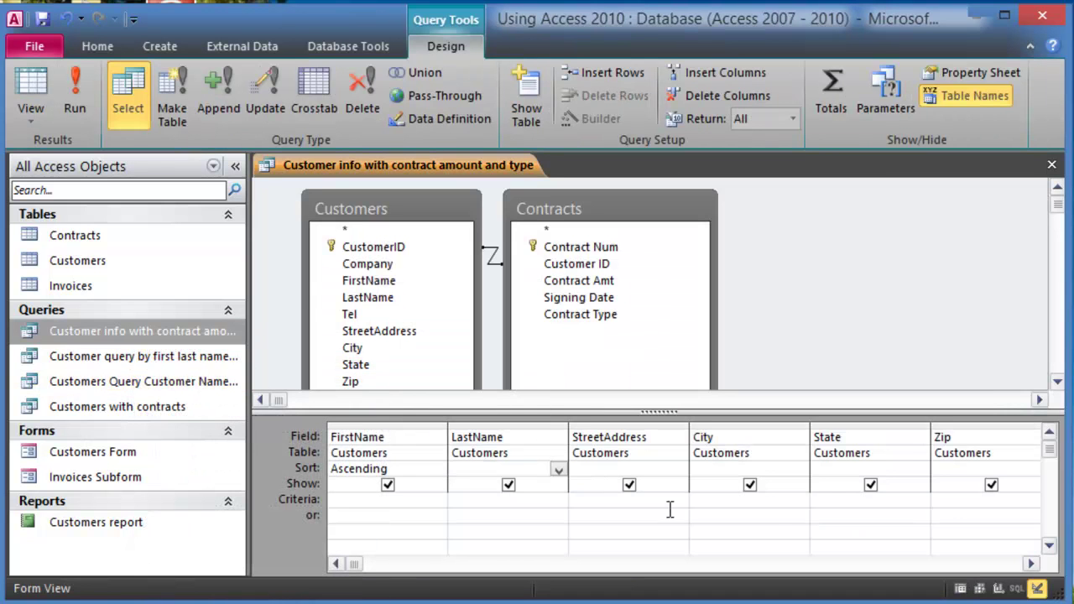
click(720, 505)
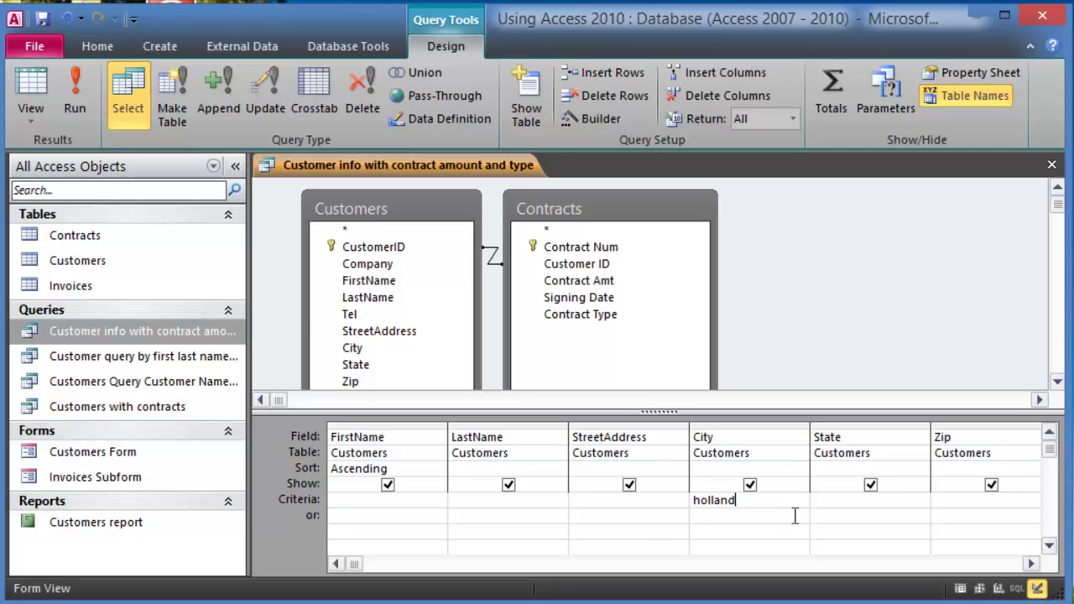
click(76, 108)
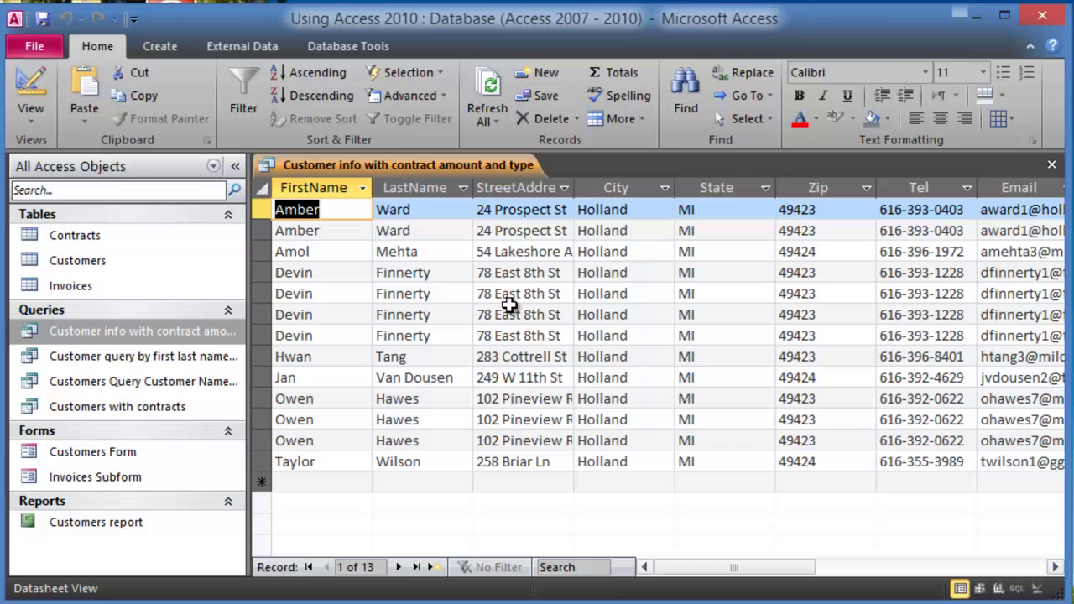
- In Design View, exclude the Tel and Email fields from the displayed results and run the query
right_click(149, 327)
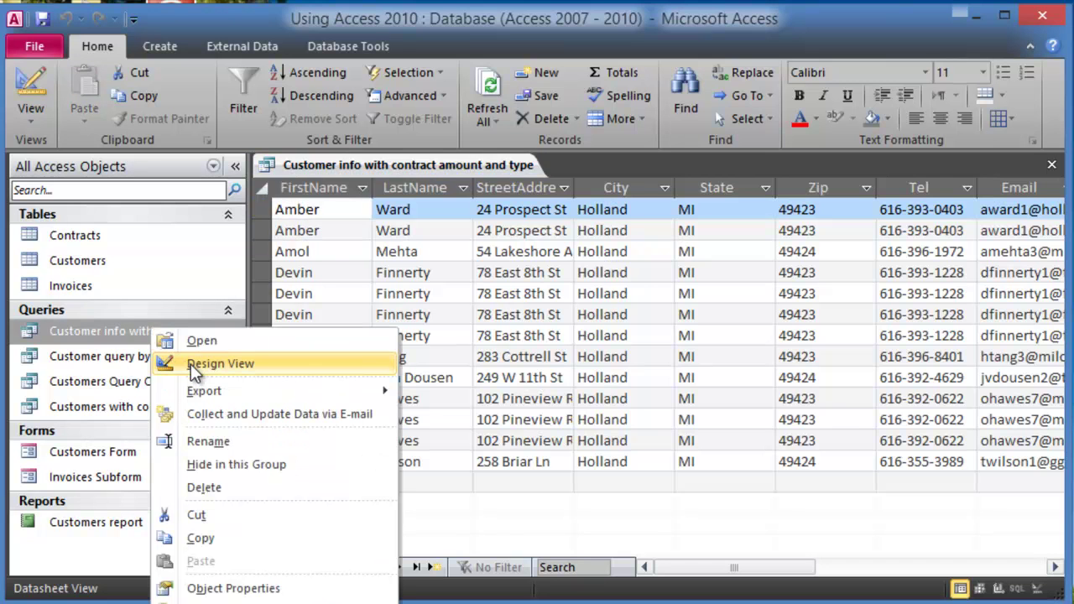
click(194, 366)
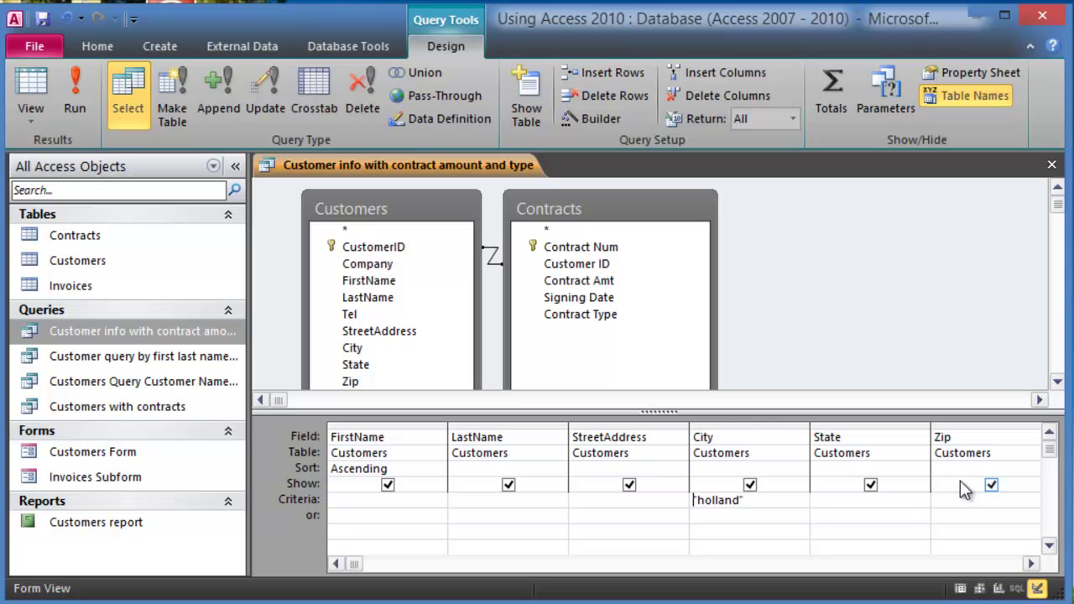
click(1032, 564)
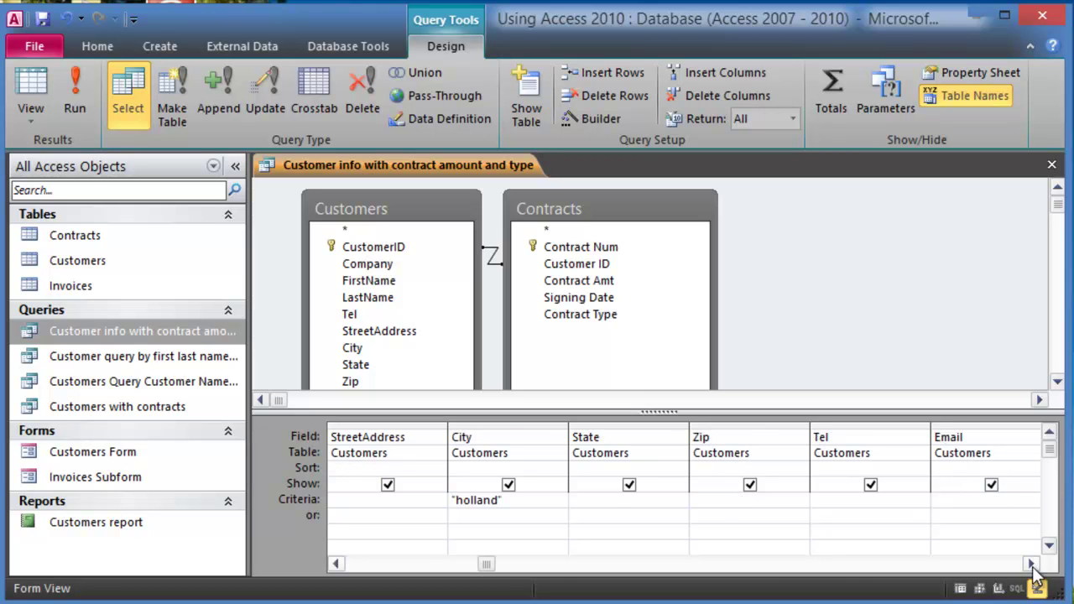
click(870, 489)
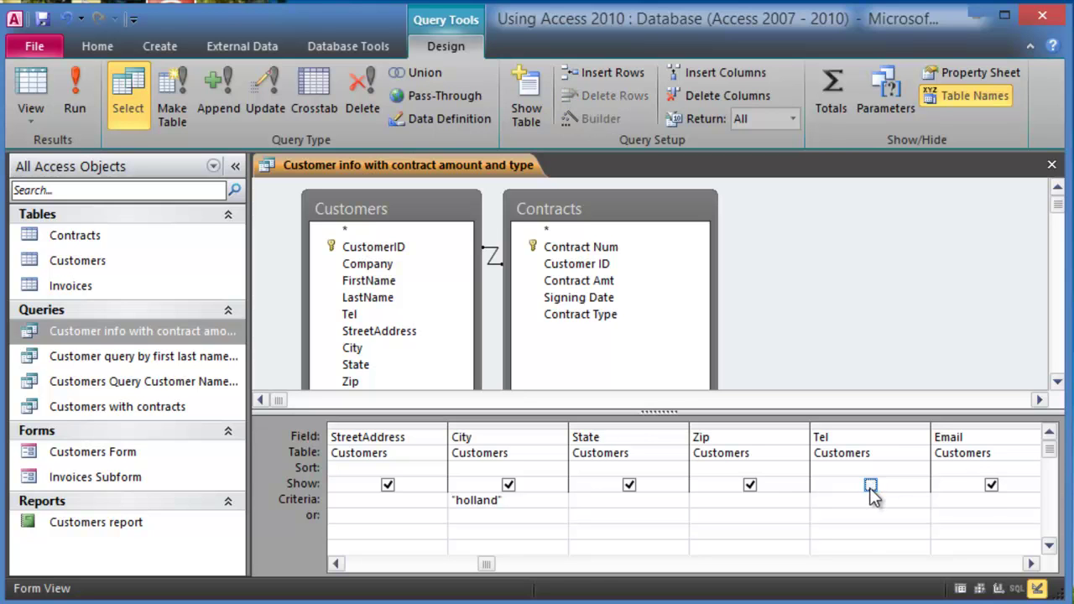
click(992, 486)
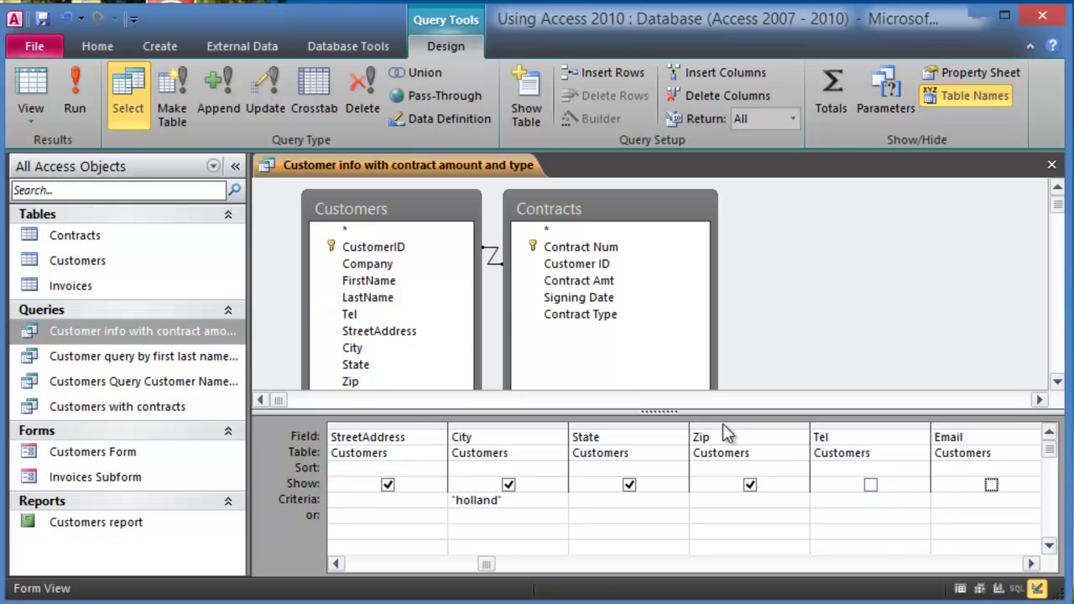
click(79, 96)
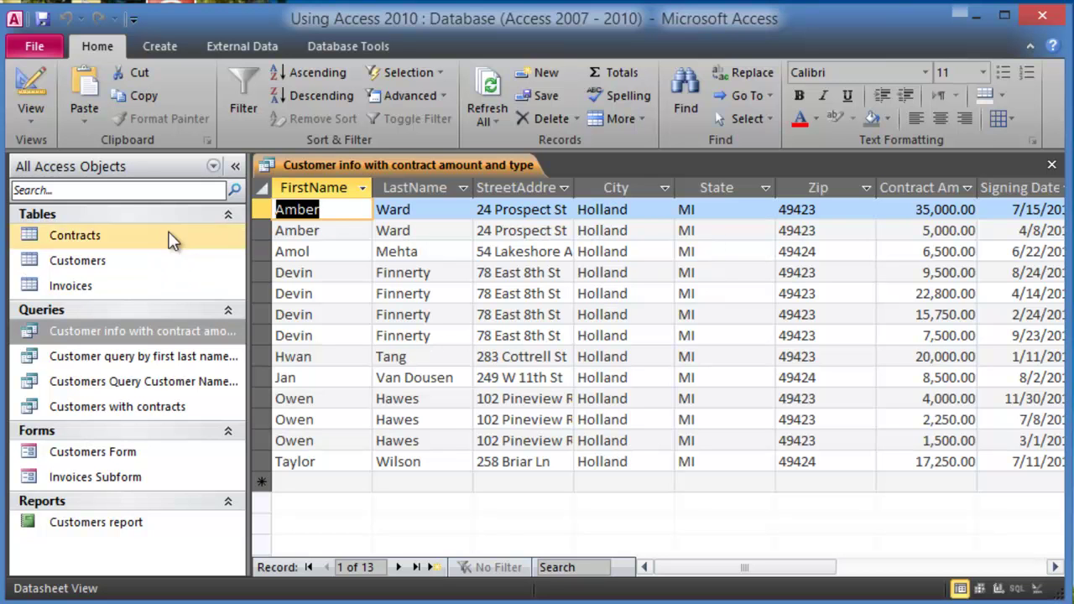
- In Design View, remove the holland criterion from the City field and run the query
right_click(107, 331)
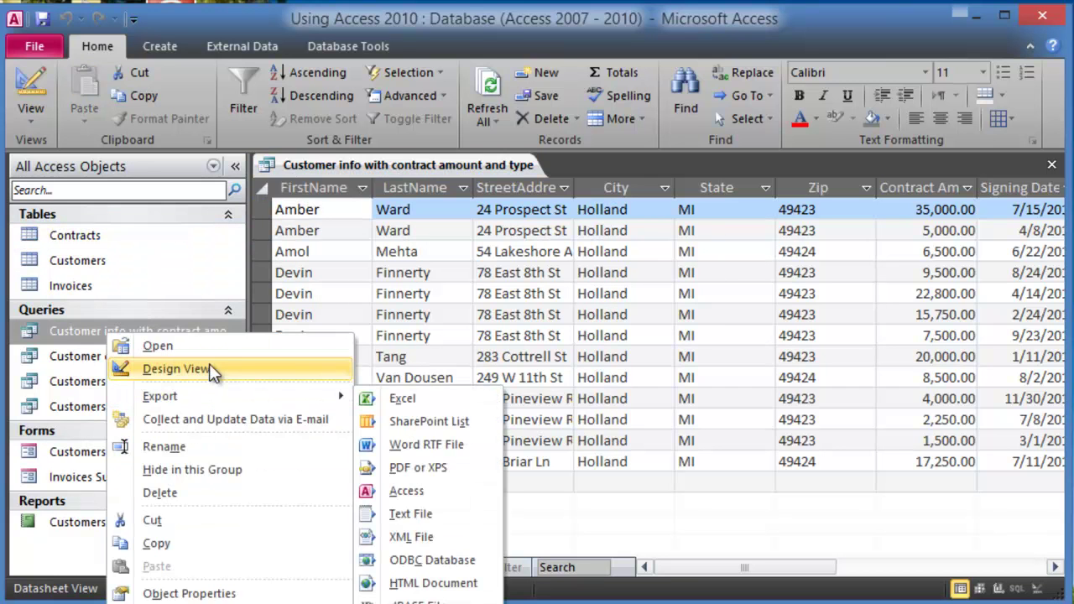
click(209, 365)
click(504, 503)
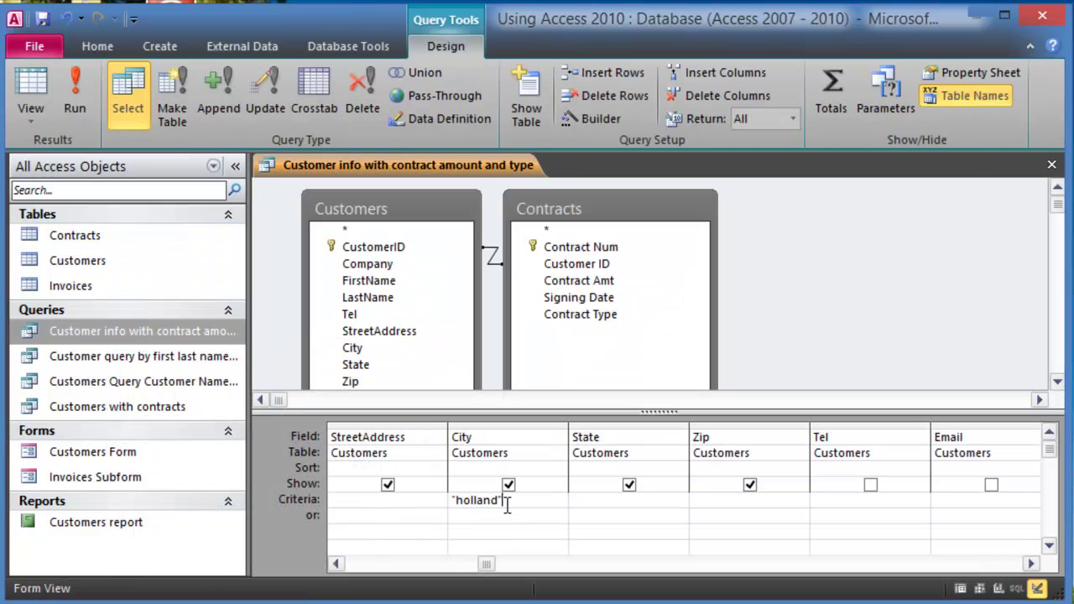
drag(518, 508, 418, 499)
key(Delete)
click(75, 97)
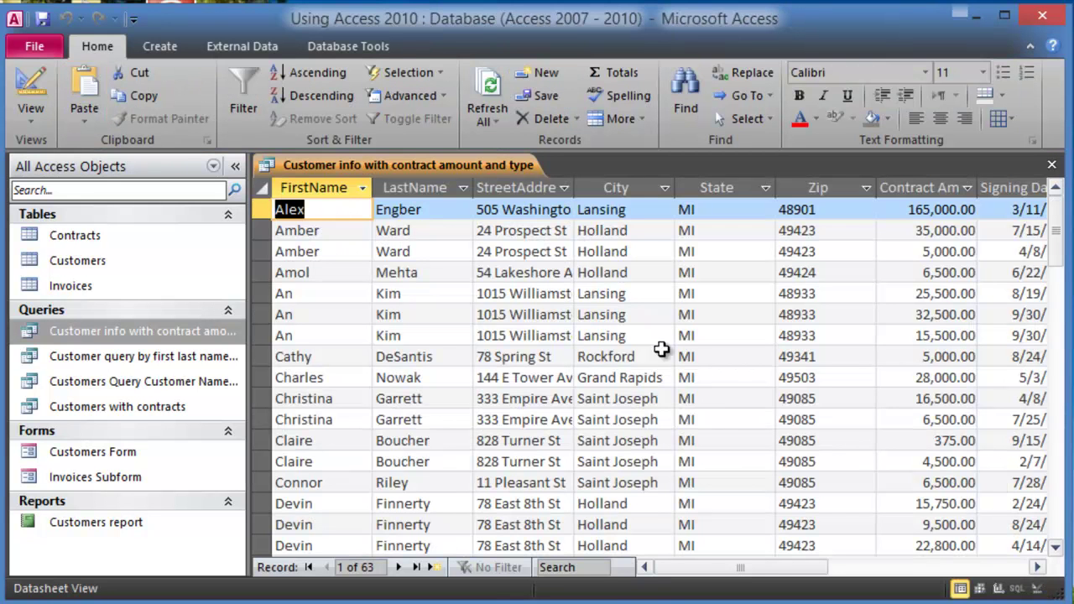
- Look through the query's unfiltered records, examining the different cities in the City column
click(604, 272)
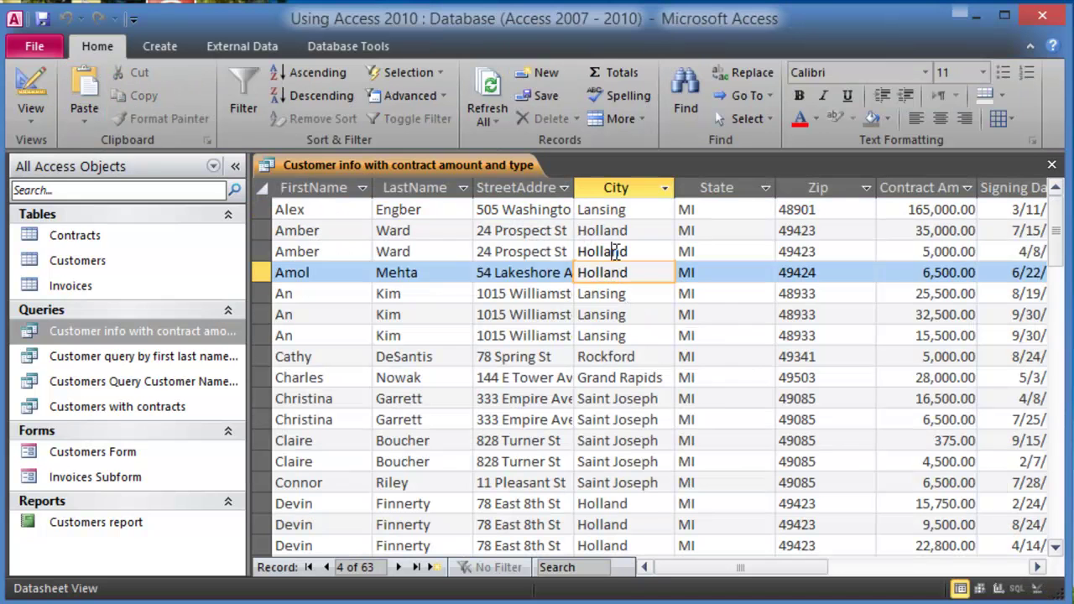
click(615, 251)
click(610, 315)
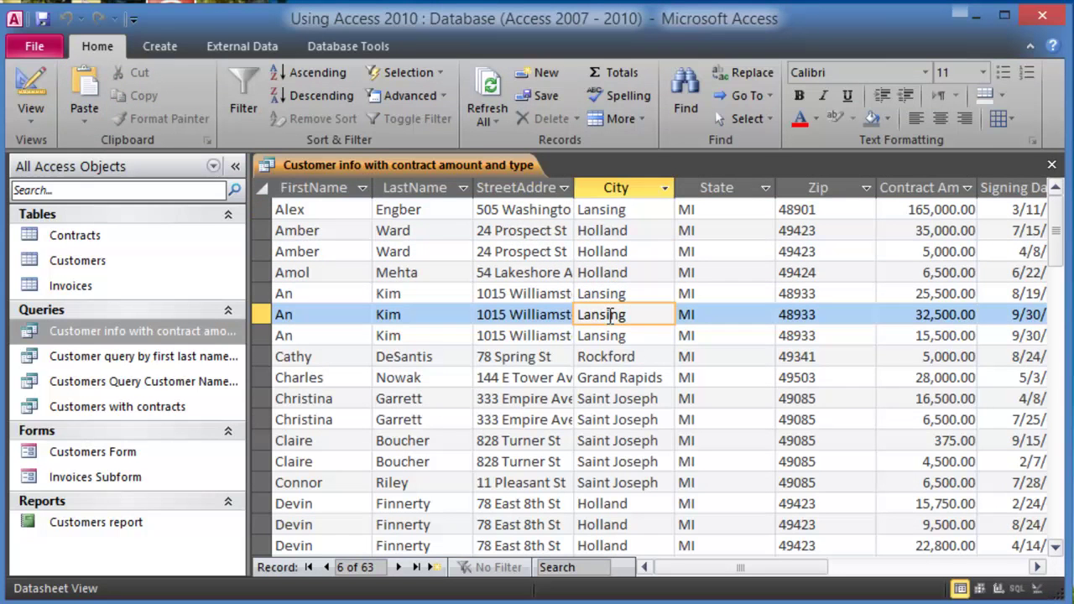
scroll(588, 453, down, 5)
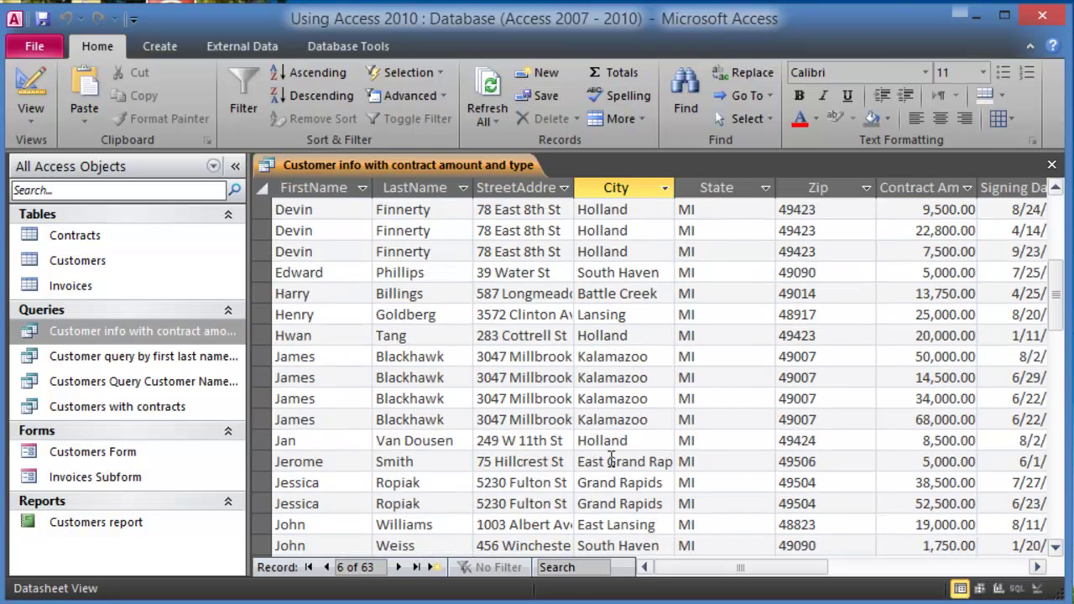
scroll(611, 458, down, 3)
scroll(667, 370, up, 5)
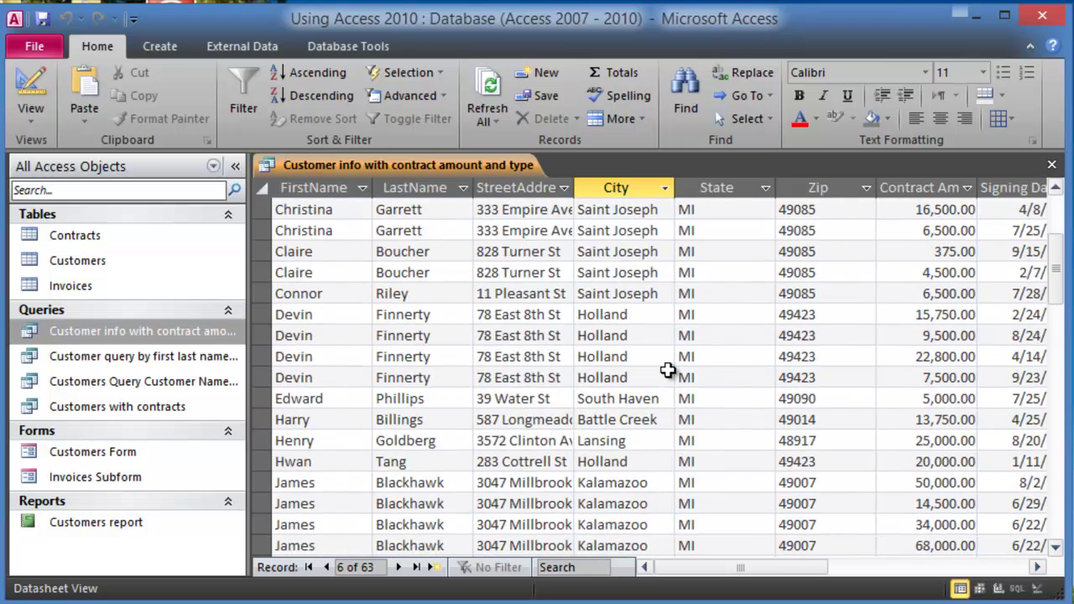
scroll(667, 370, up, 3)
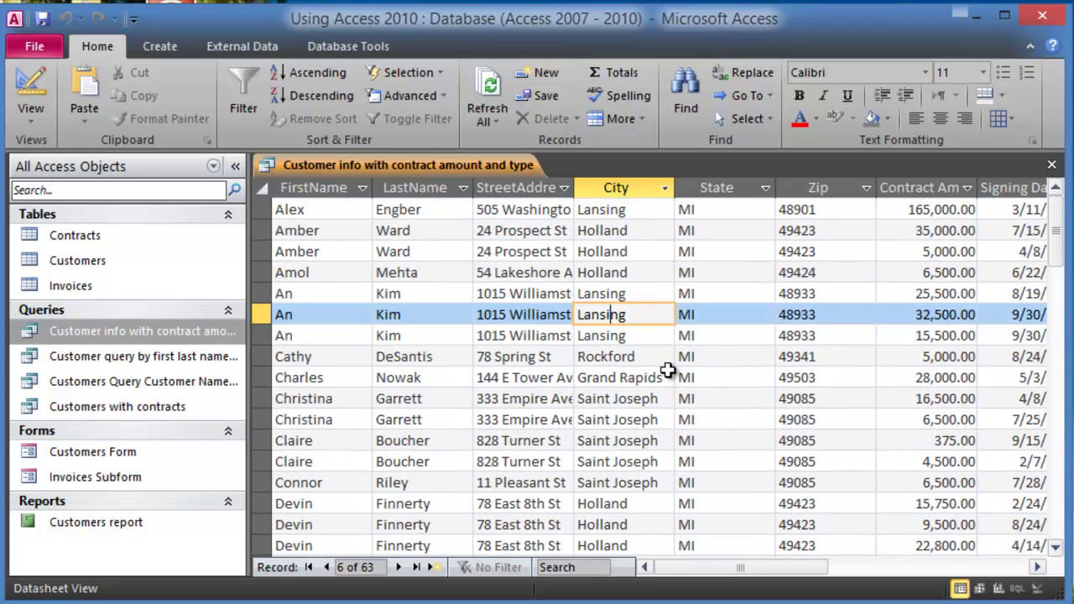
click(621, 281)
click(637, 300)
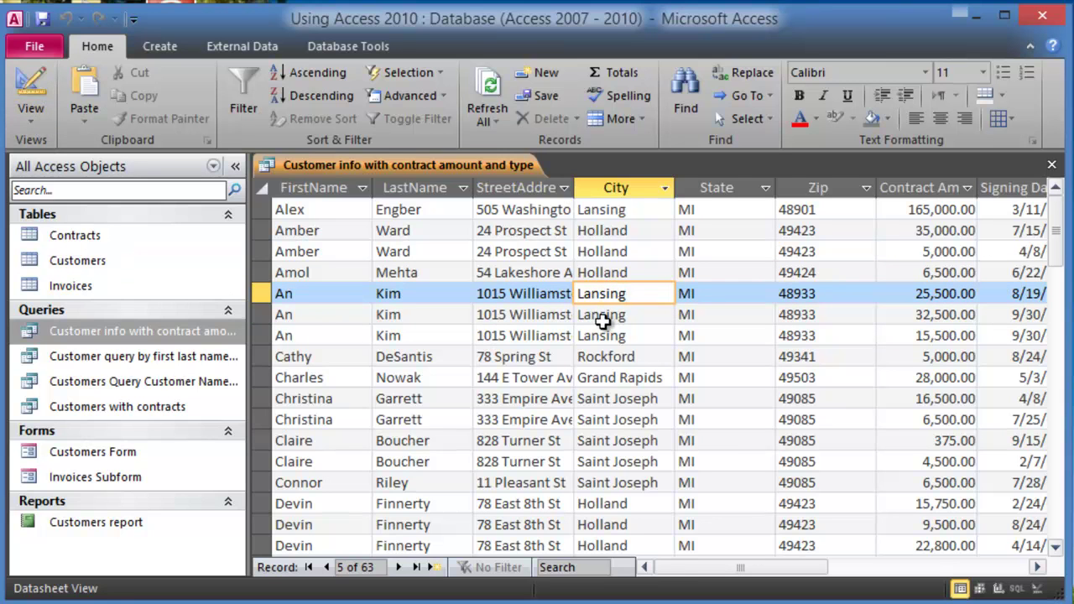
- In Design View, set the City field's criteria to holland or lansing and run the query
right_click(79, 334)
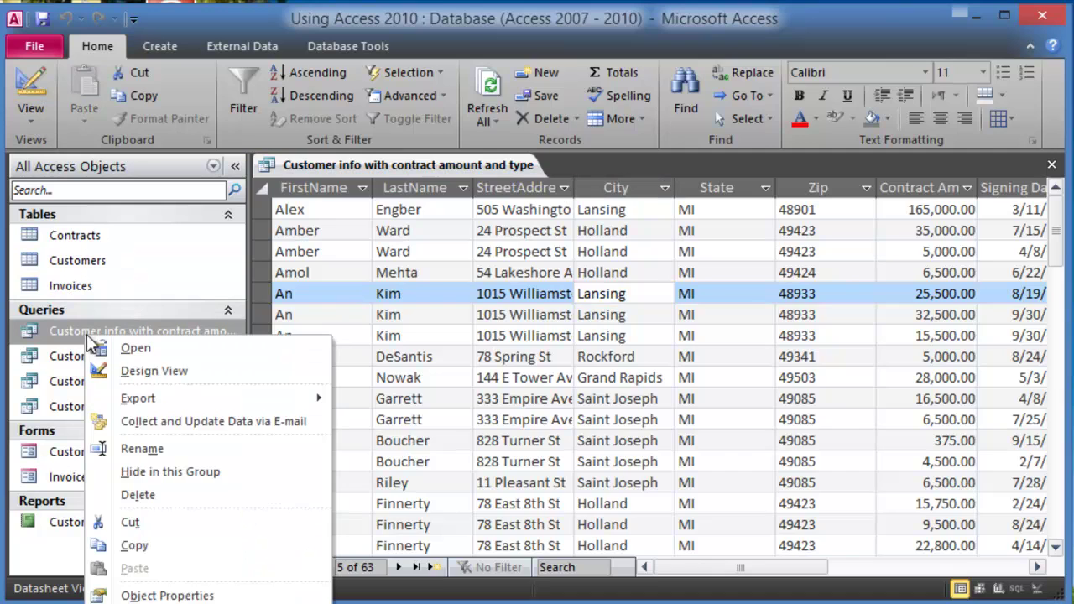
click(155, 371)
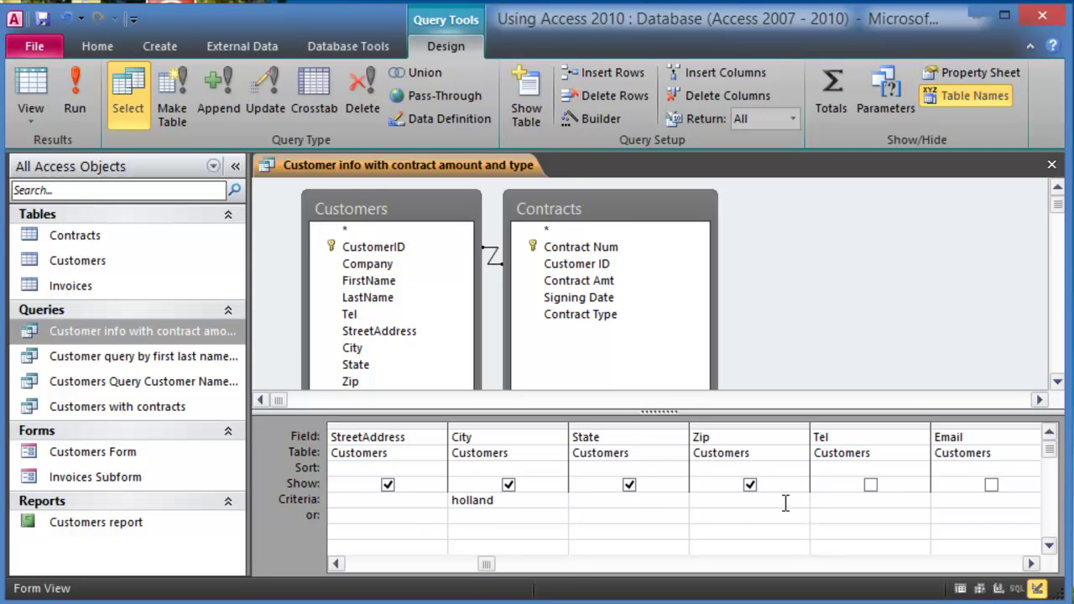
click(471, 514)
text(lansing)
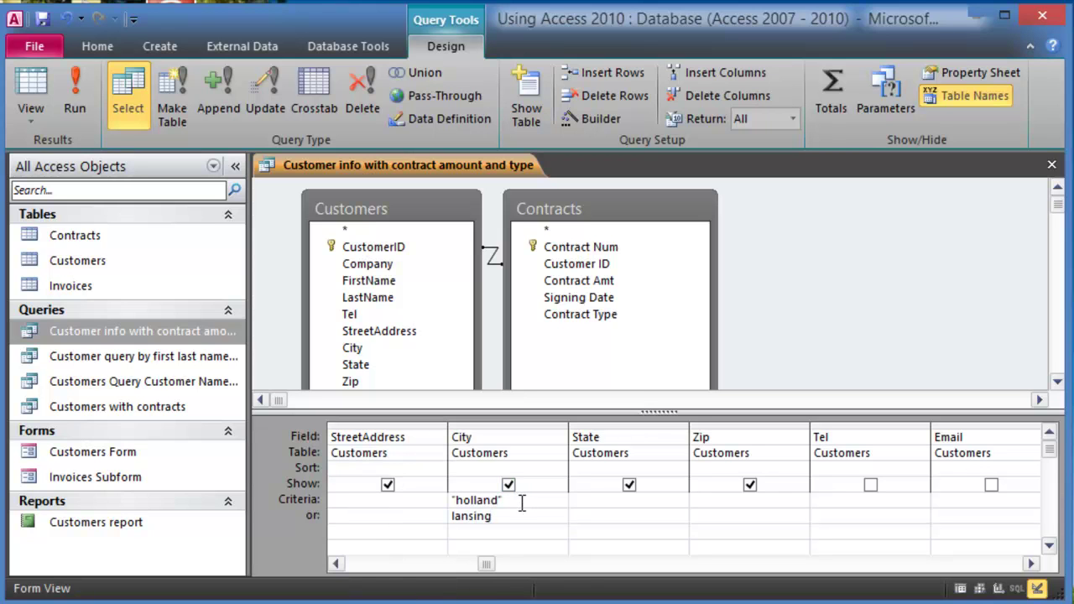
click(71, 92)
- Review the City column of the query results, checking which cities are included and how they are ordered
click(629, 272)
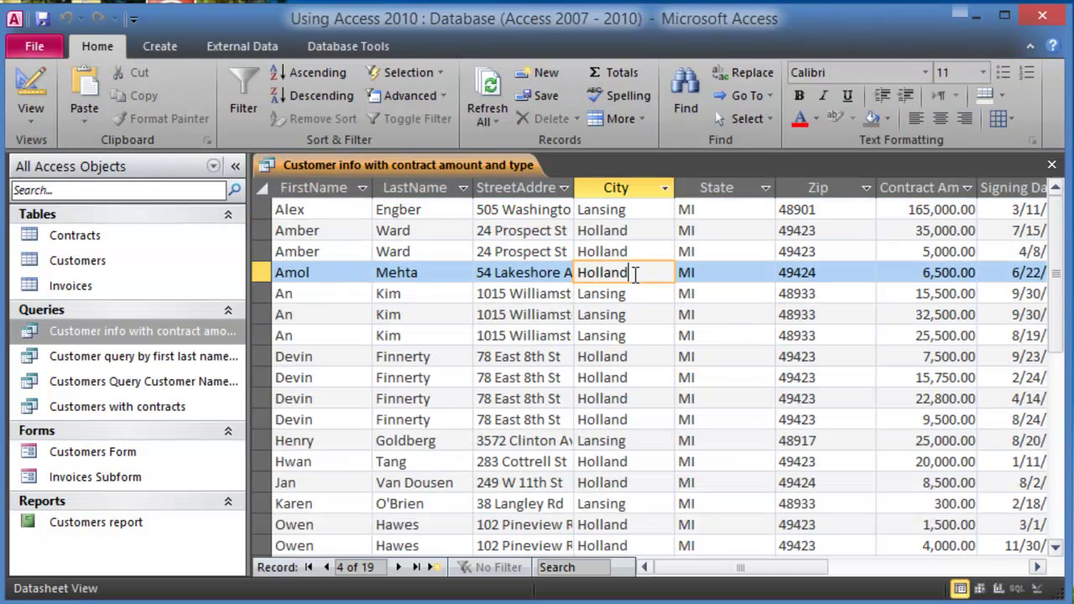
scroll(631, 297, down, 2)
scroll(631, 302, up, 2)
click(630, 356)
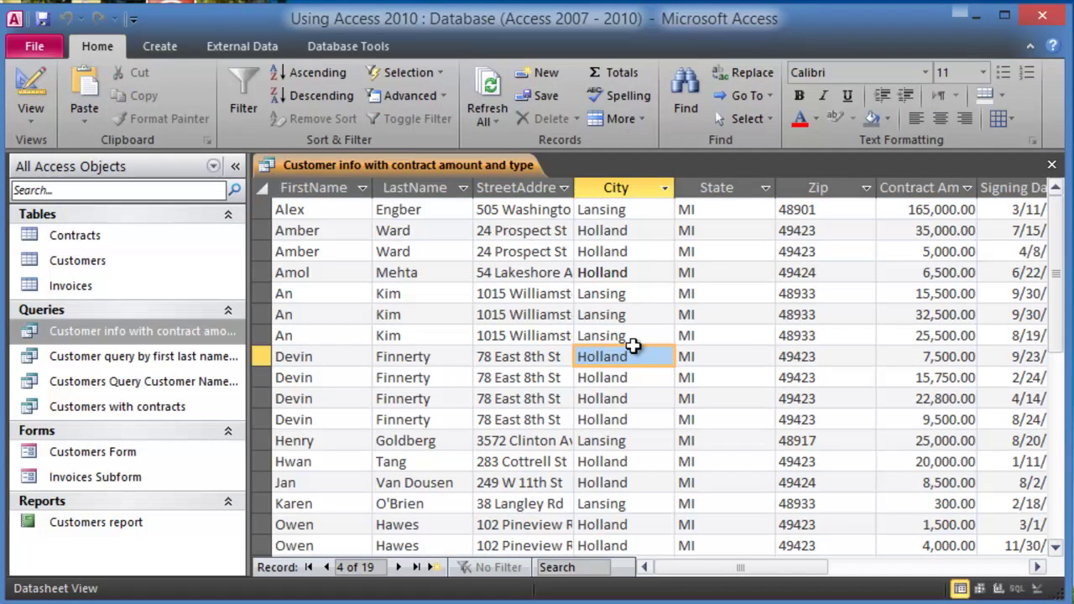
click(627, 251)
scroll(628, 315, down, 4)
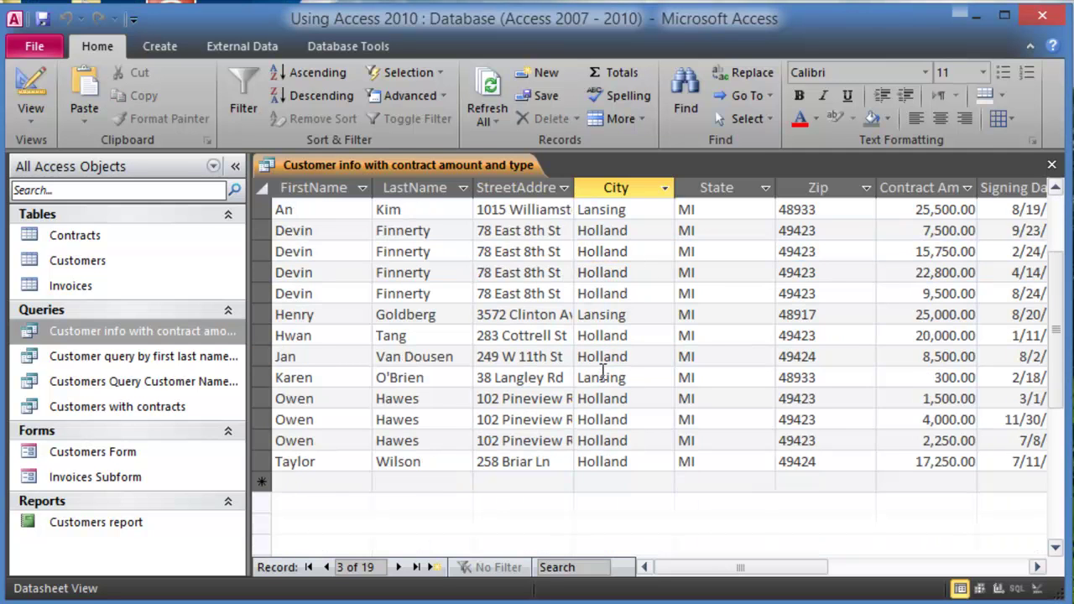
scroll(603, 373, up, 4)
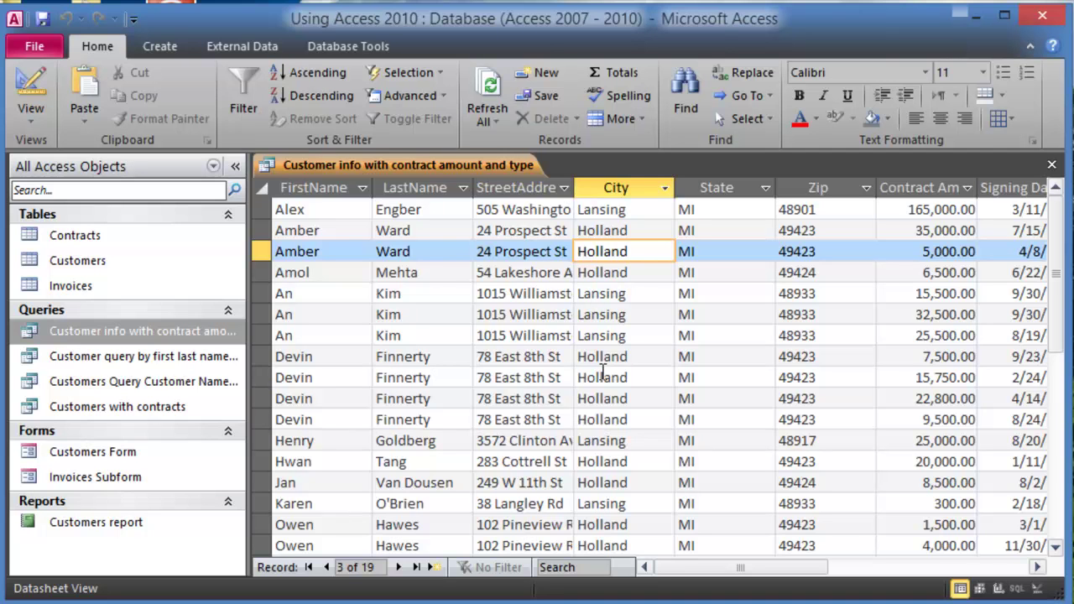
click(627, 336)
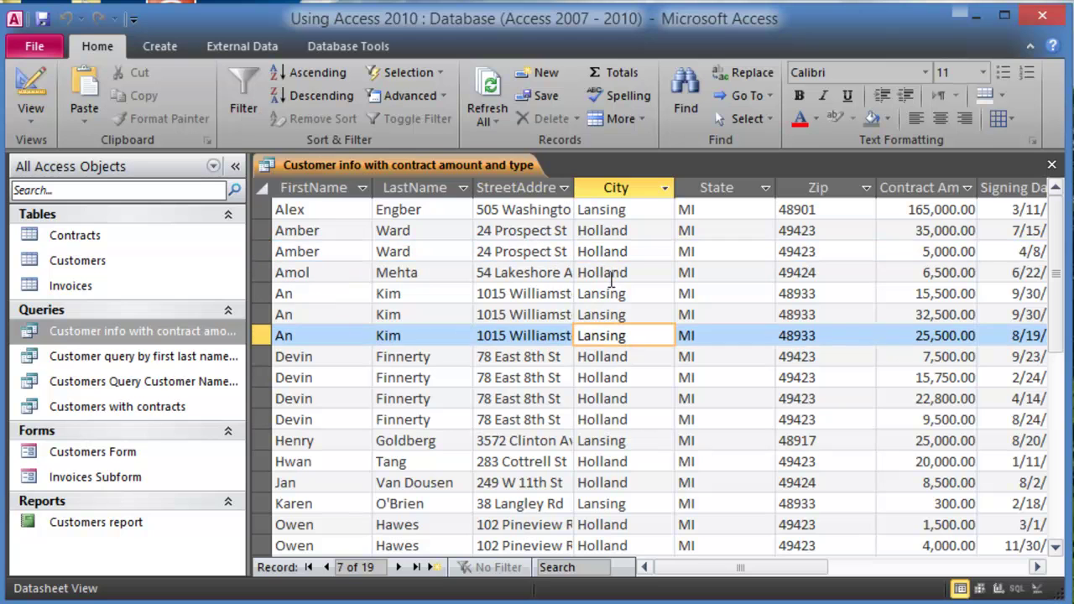
click(635, 212)
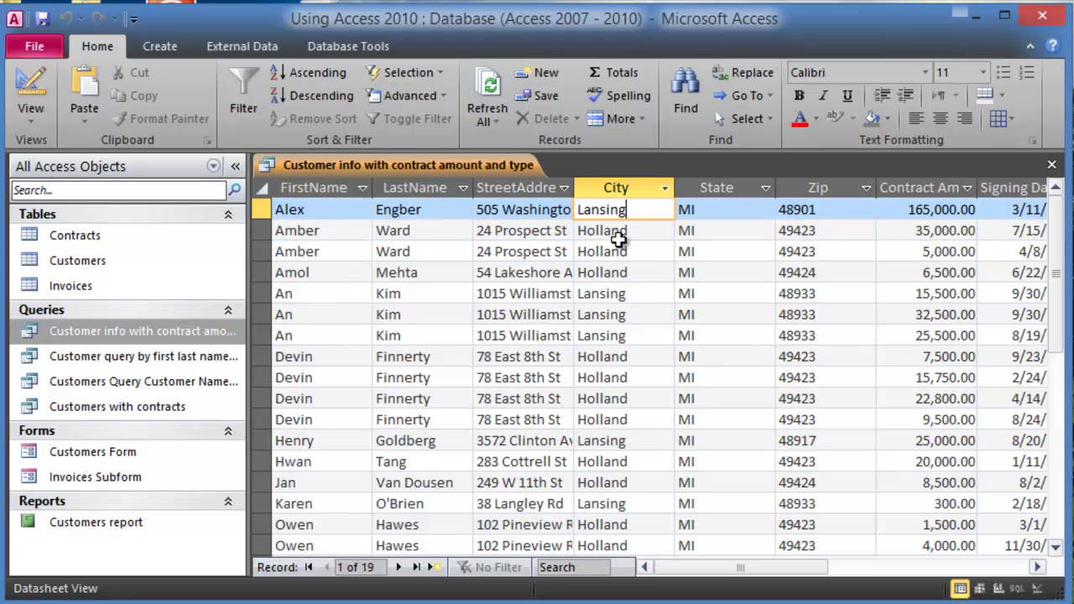
click(625, 233)
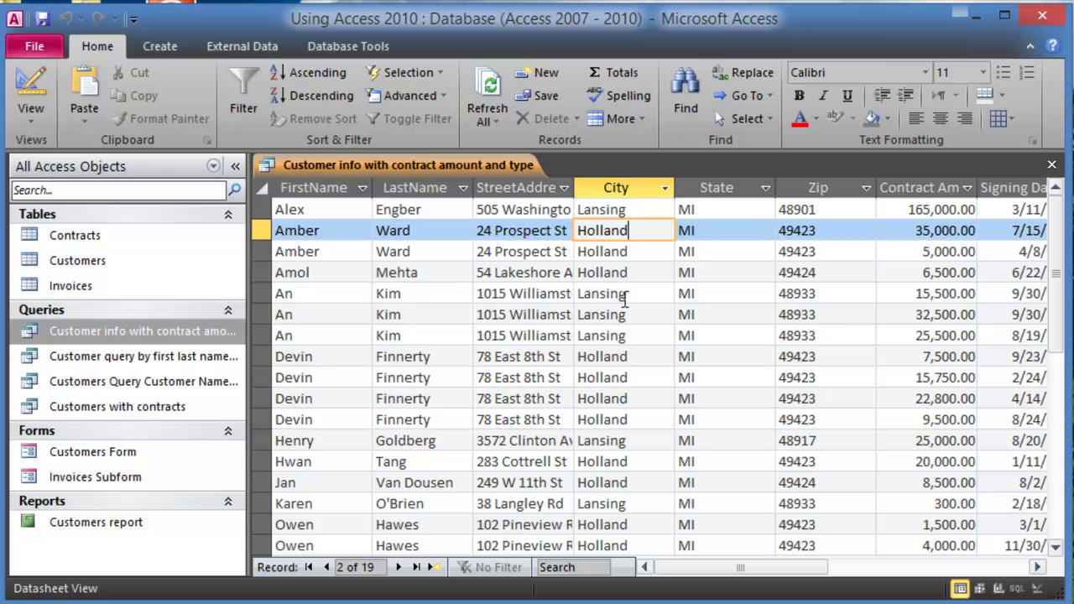
- In Design View, set the City field's sort order to Ascending and run the query
right_click(210, 333)
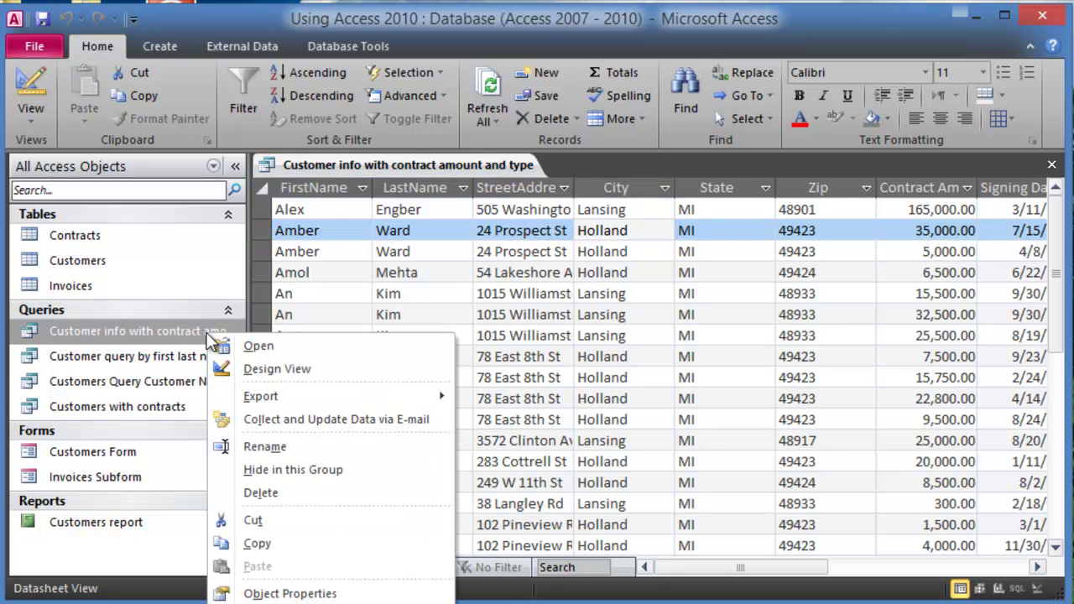
click(277, 369)
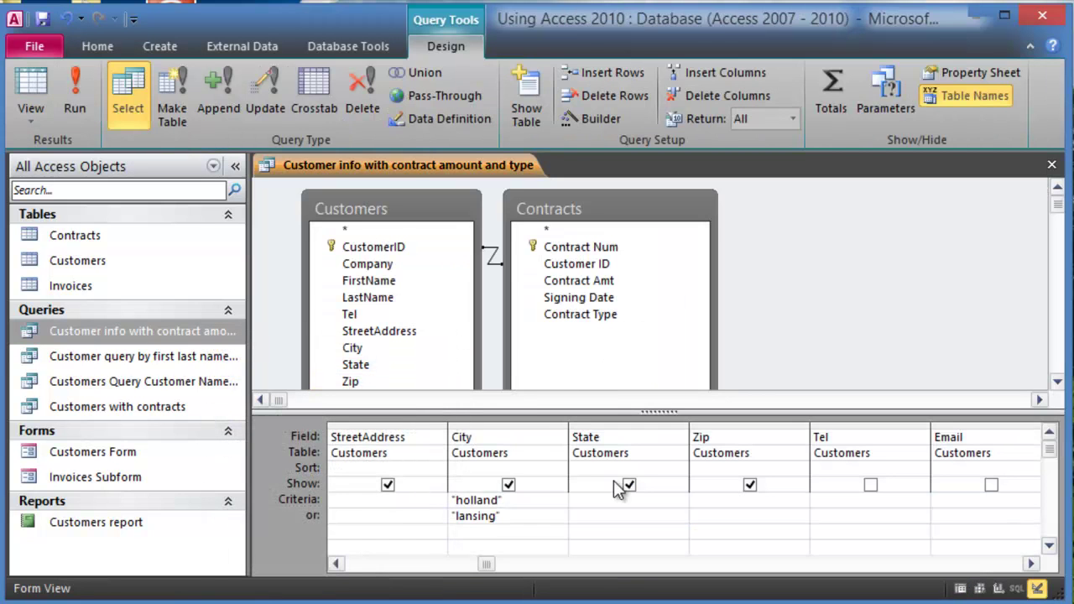
click(539, 468)
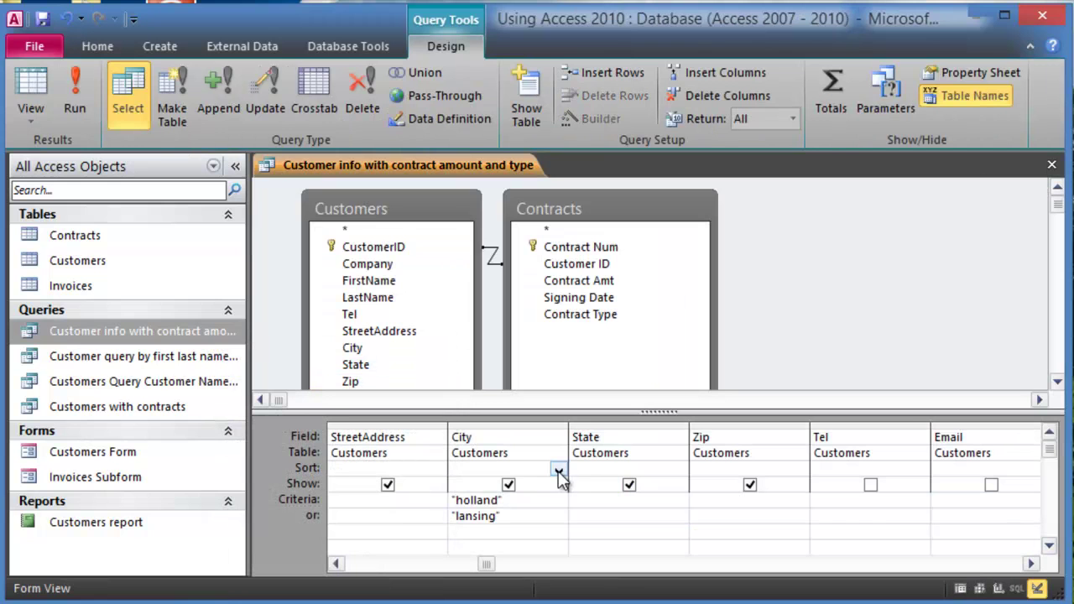
click(559, 472)
click(538, 485)
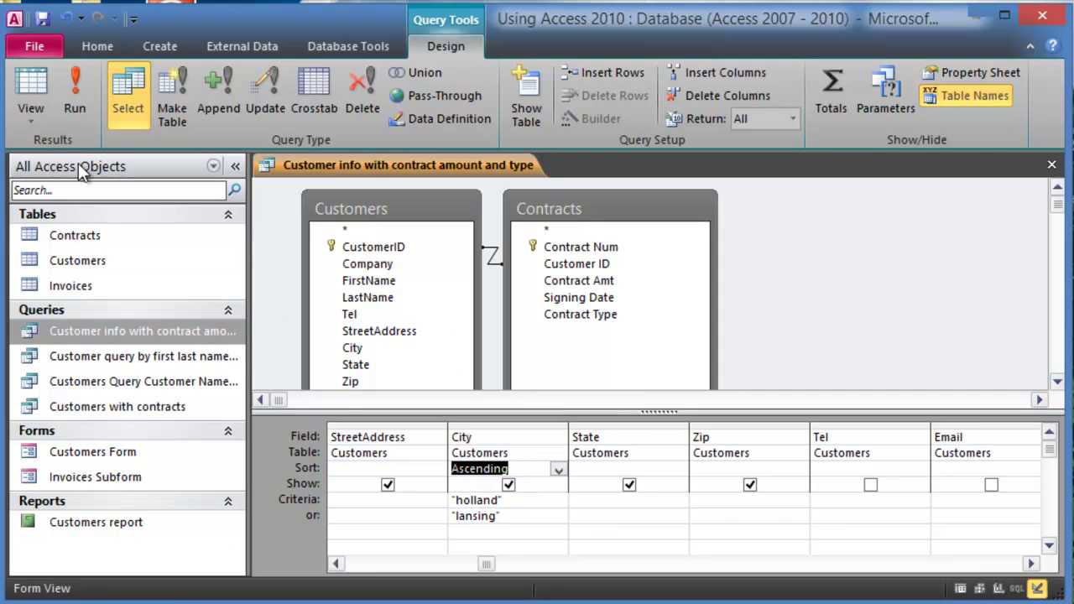
click(75, 94)
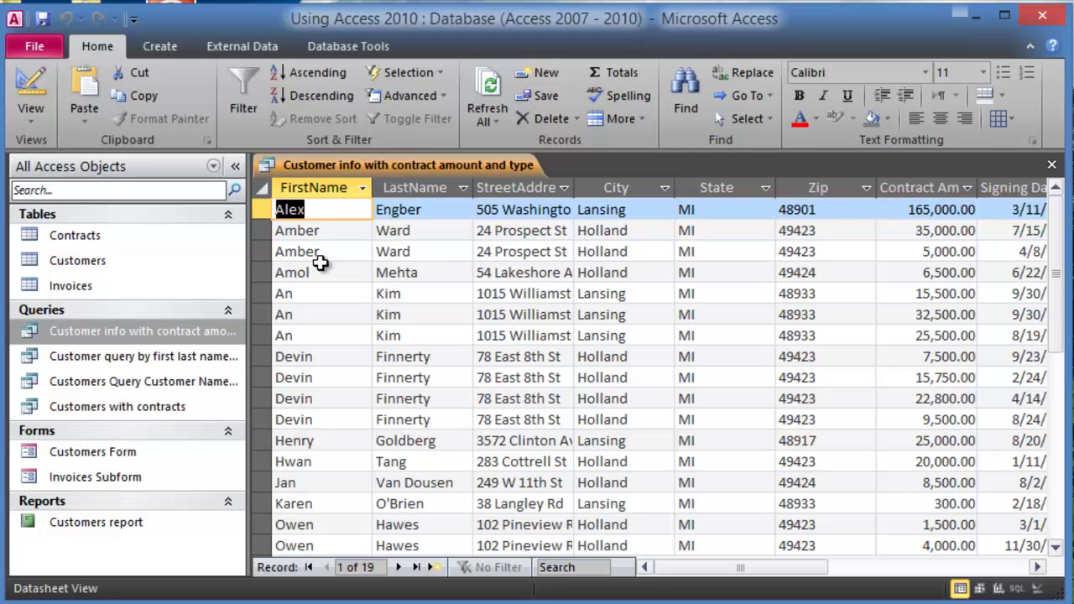
- In Design View, clear the sort setting of the FirstName field and run the query
click(167, 334)
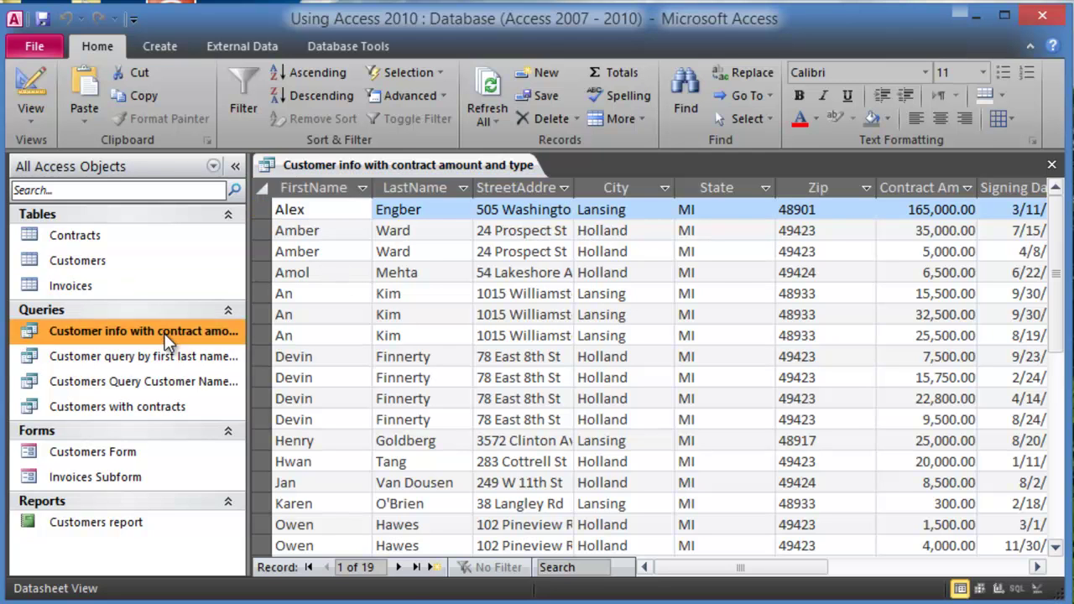
right_click(166, 334)
click(217, 369)
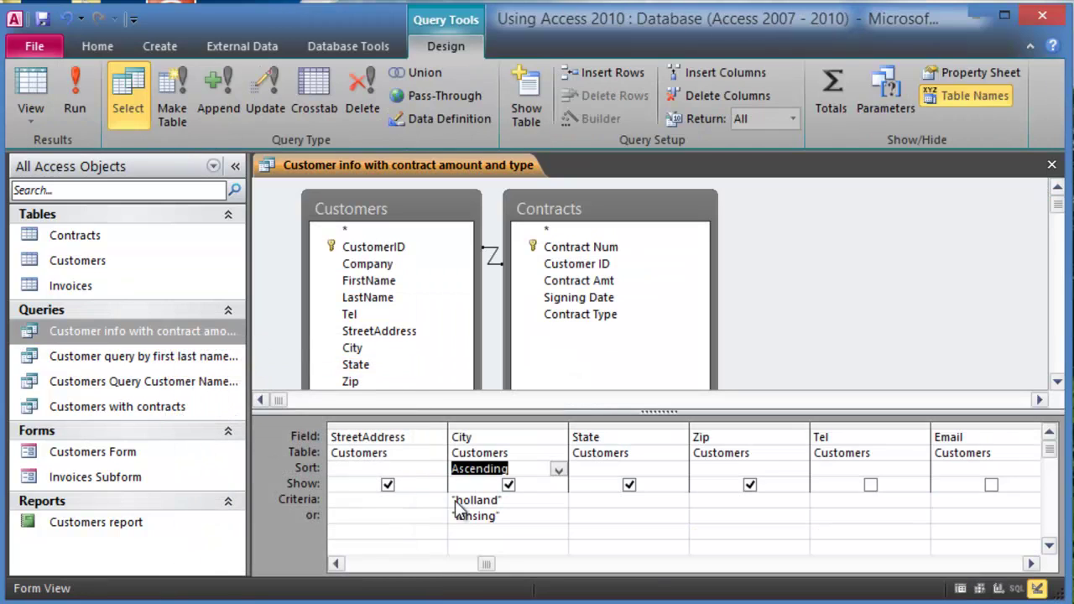
drag(485, 564, 348, 564)
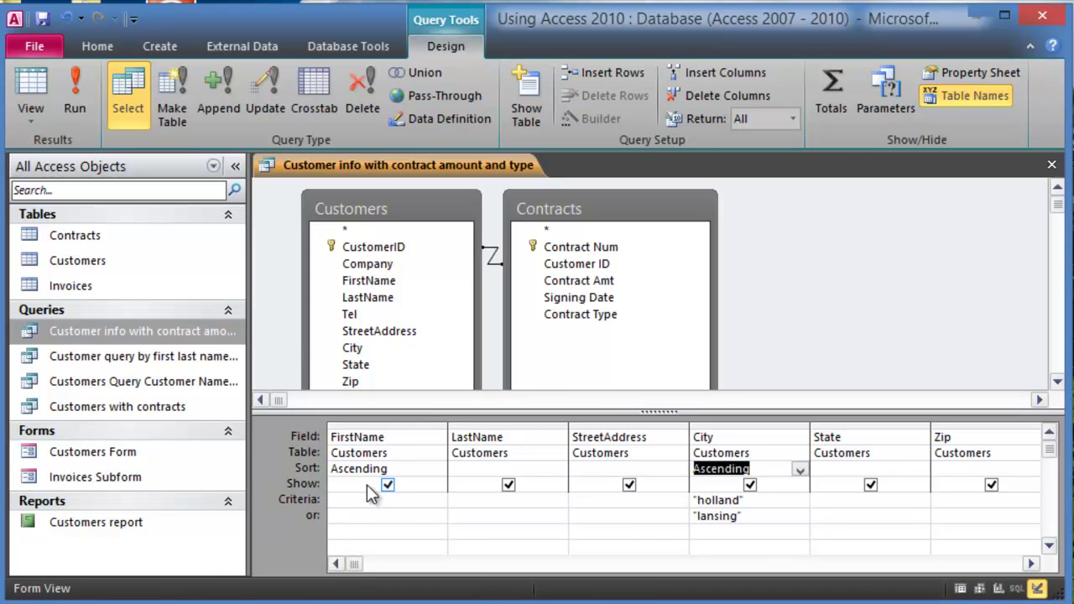
click(391, 470)
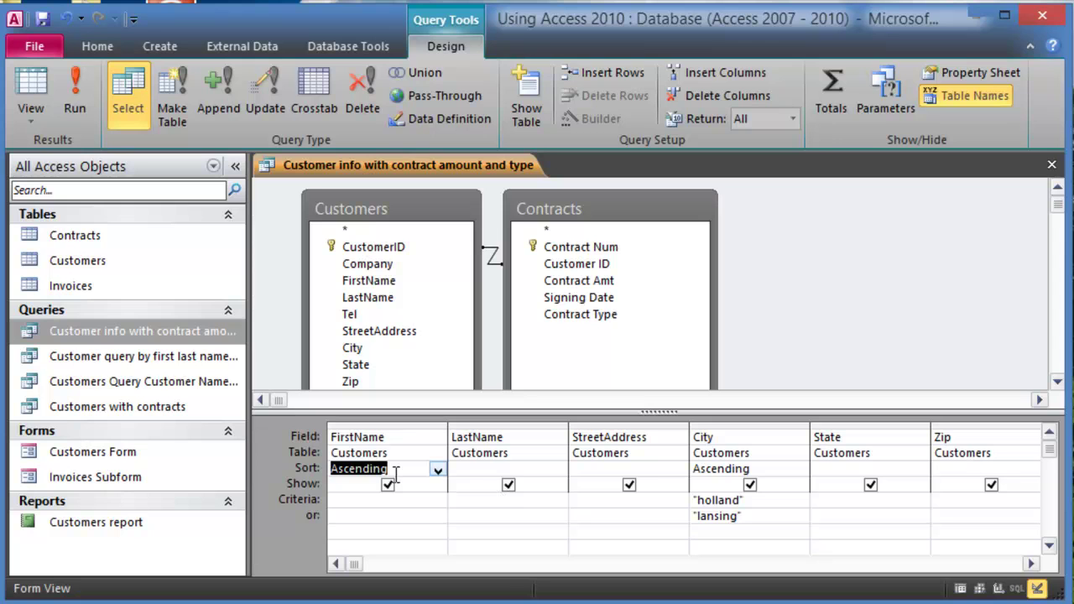
key(Delete)
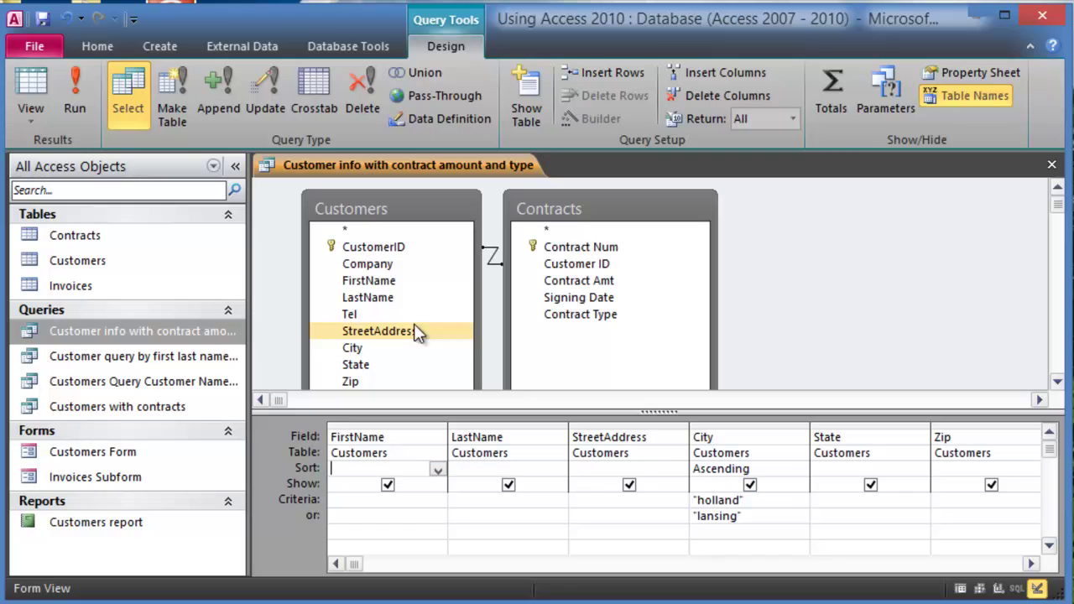
click(83, 106)
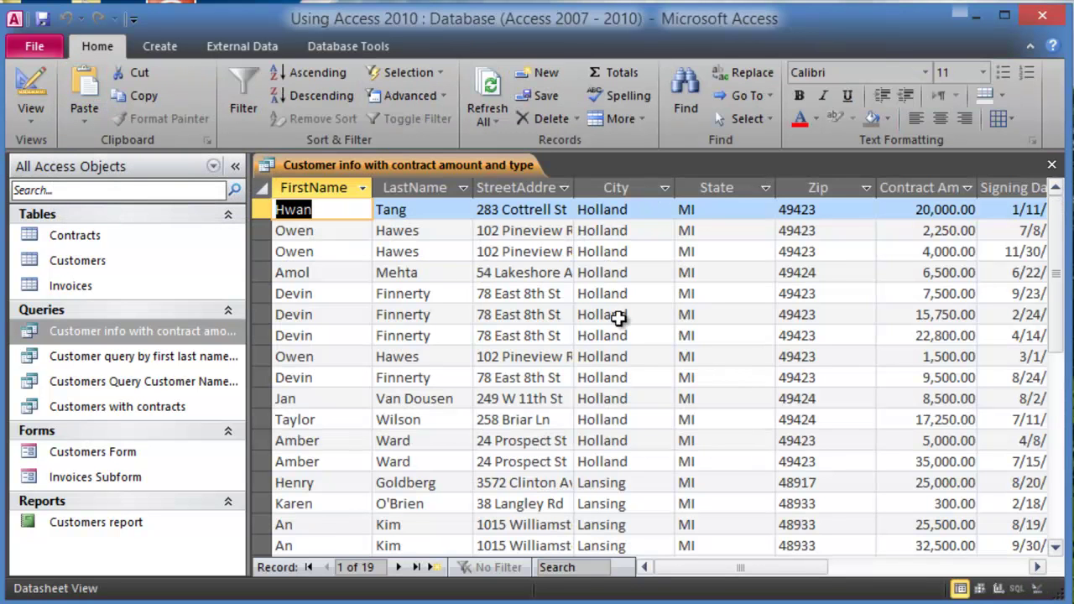
- Examine how the query results are ordered by city and look at the contract amounts
click(618, 272)
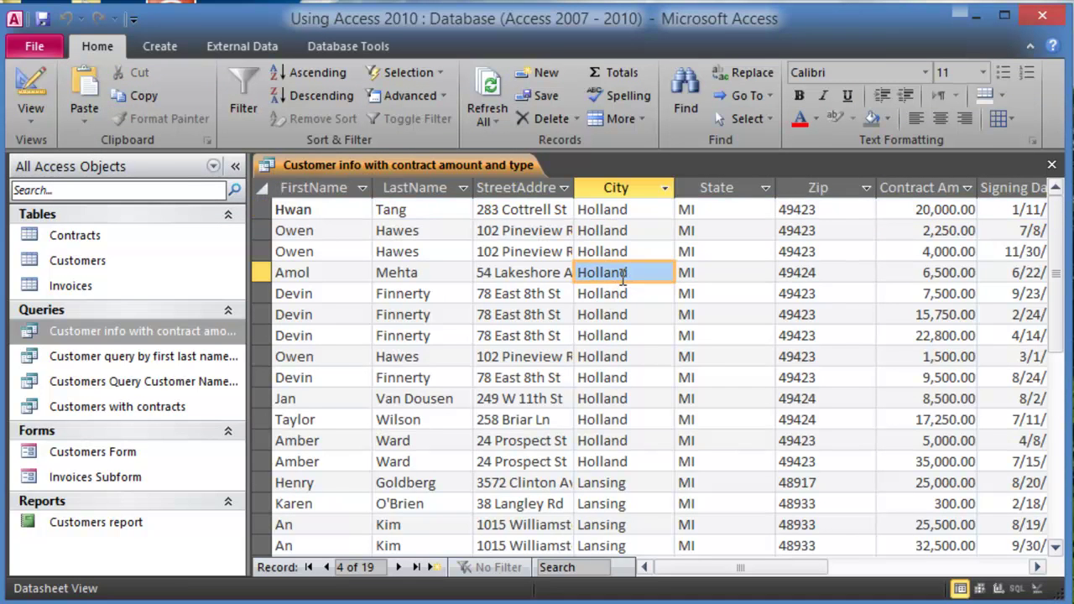
scroll(619, 293, down, 2)
click(630, 378)
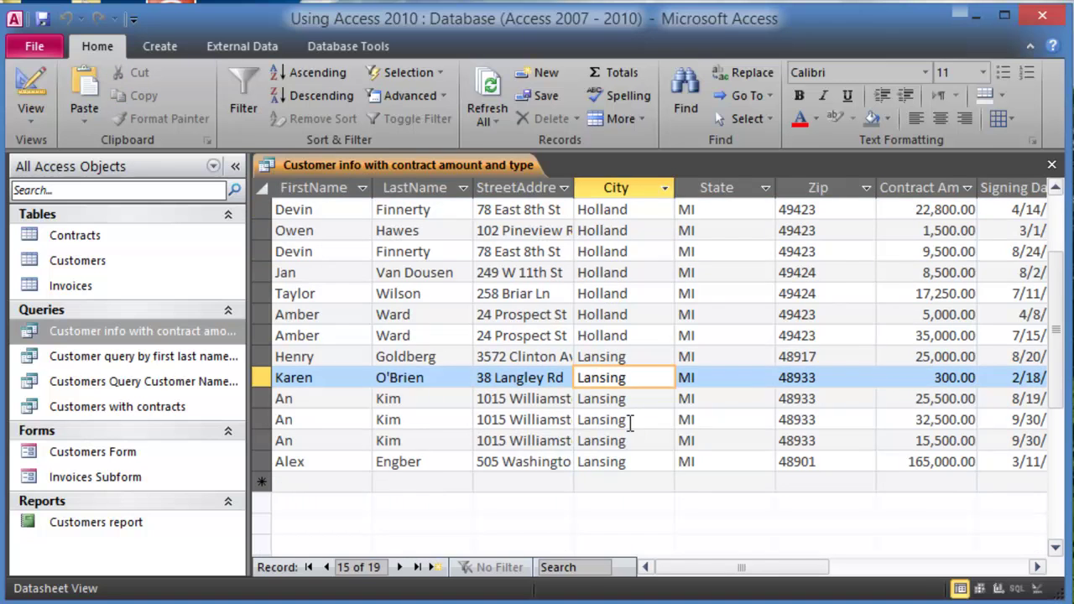
scroll(628, 454, up, 1)
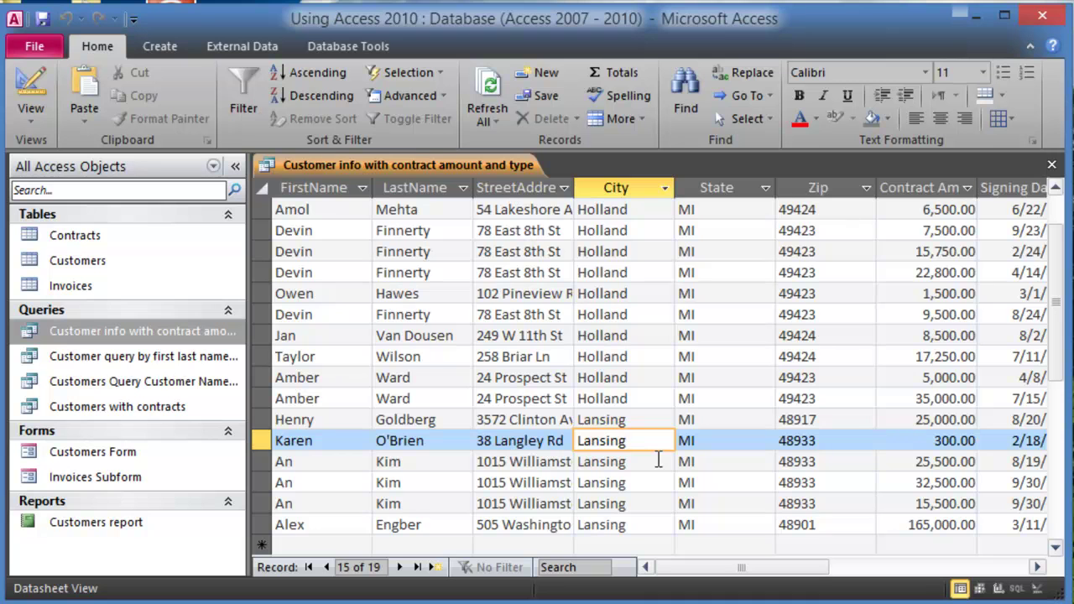
scroll(659, 460, up, 1)
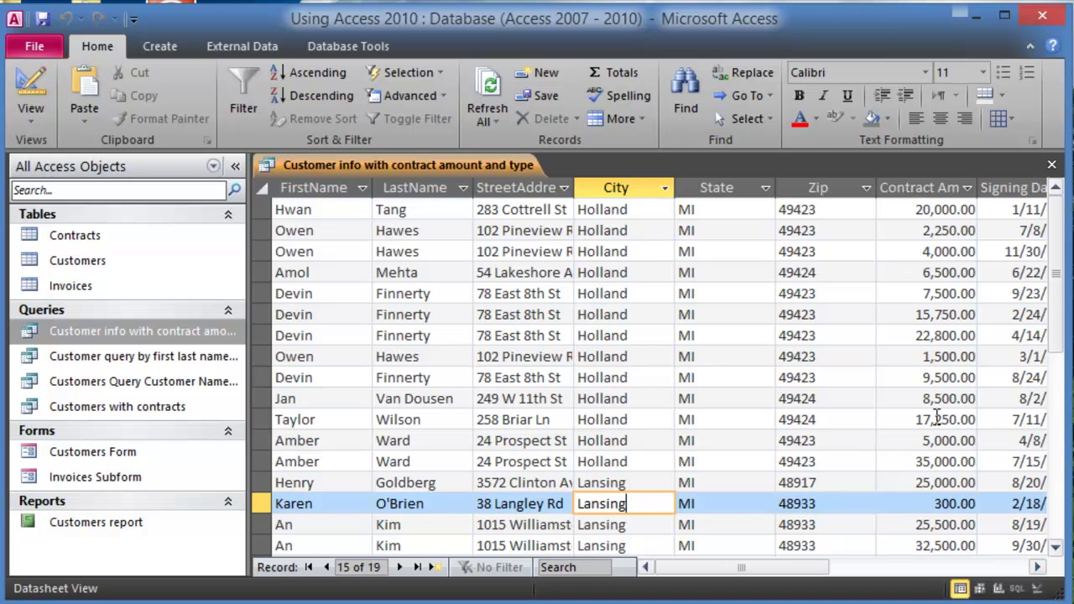
click(947, 231)
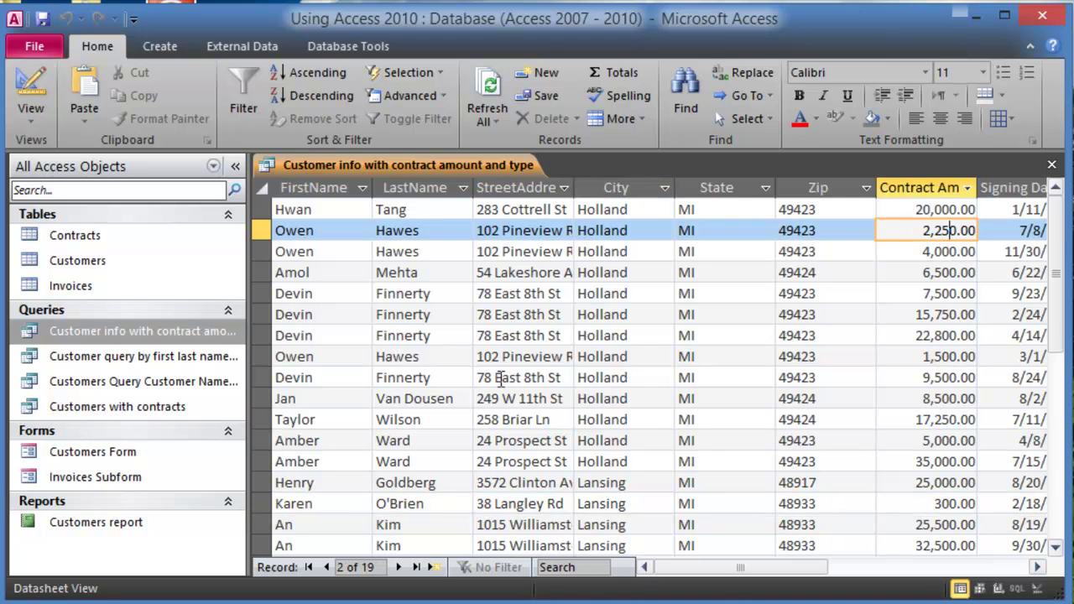
- In Design View, set the Contract Amt field's criterion to >=5000 and run the query
right_click(111, 330)
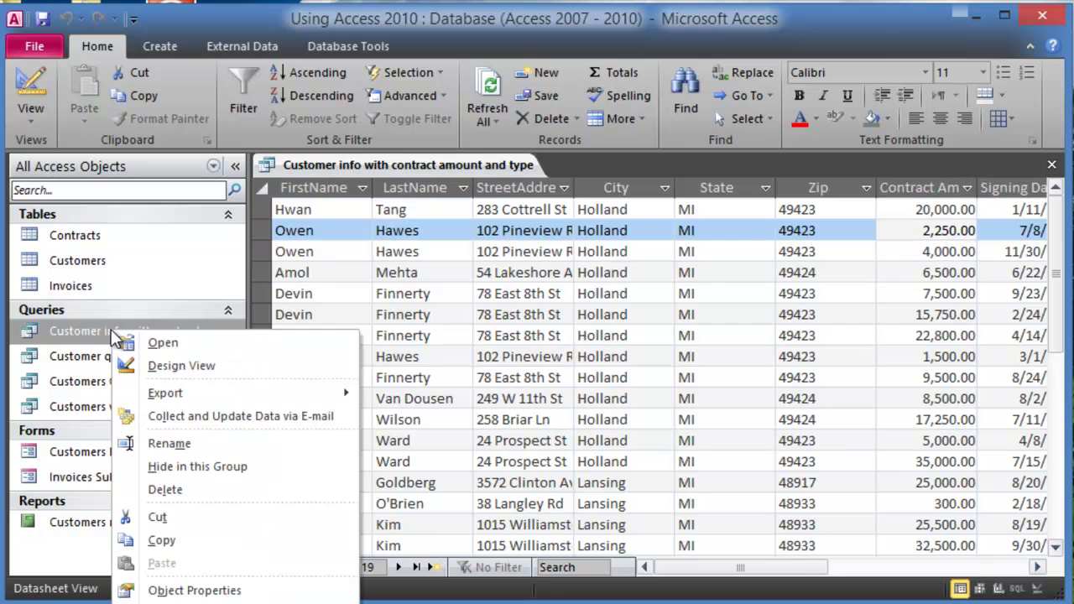
click(168, 367)
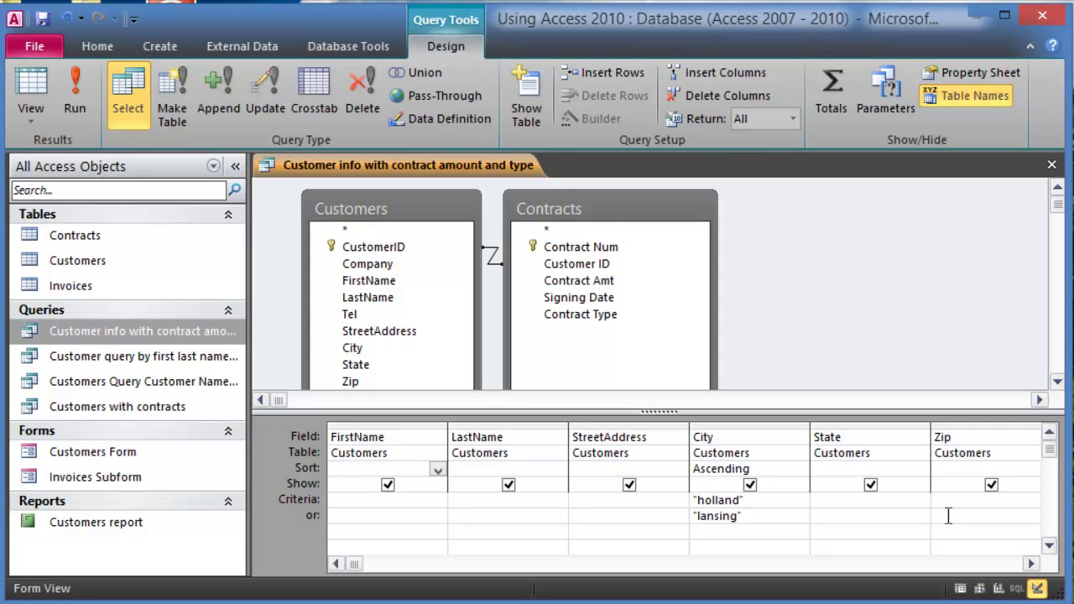
click(759, 514)
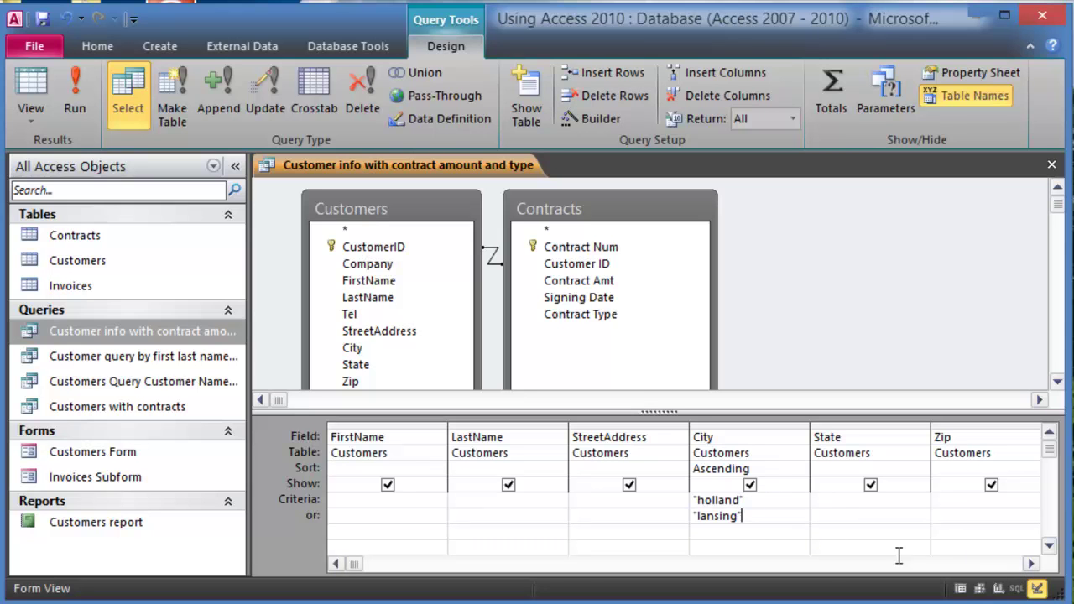
click(1032, 564)
click(1032, 564)
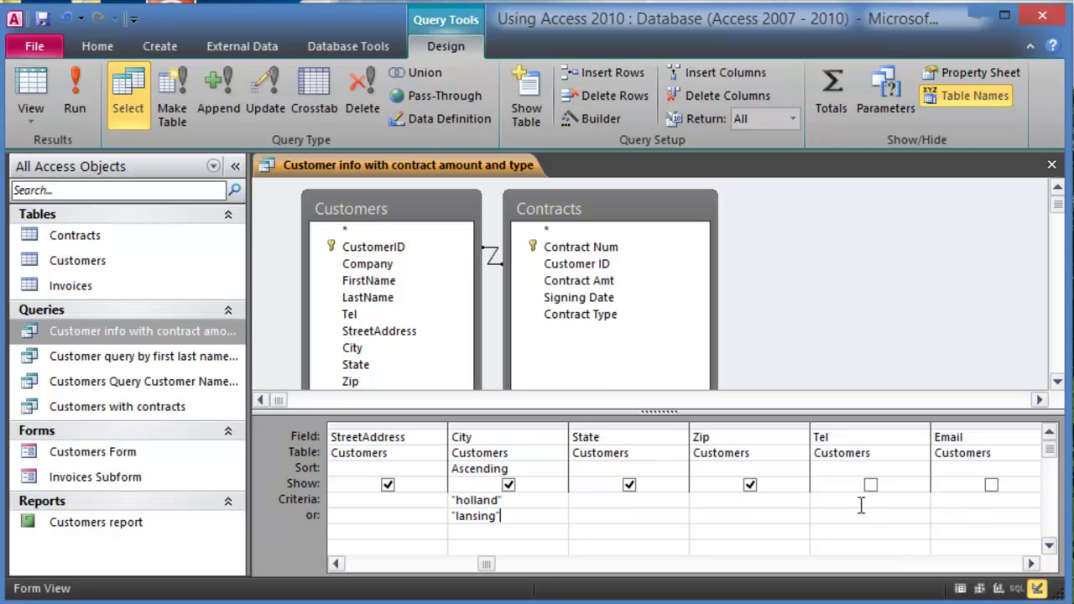
click(1032, 564)
click(1031, 565)
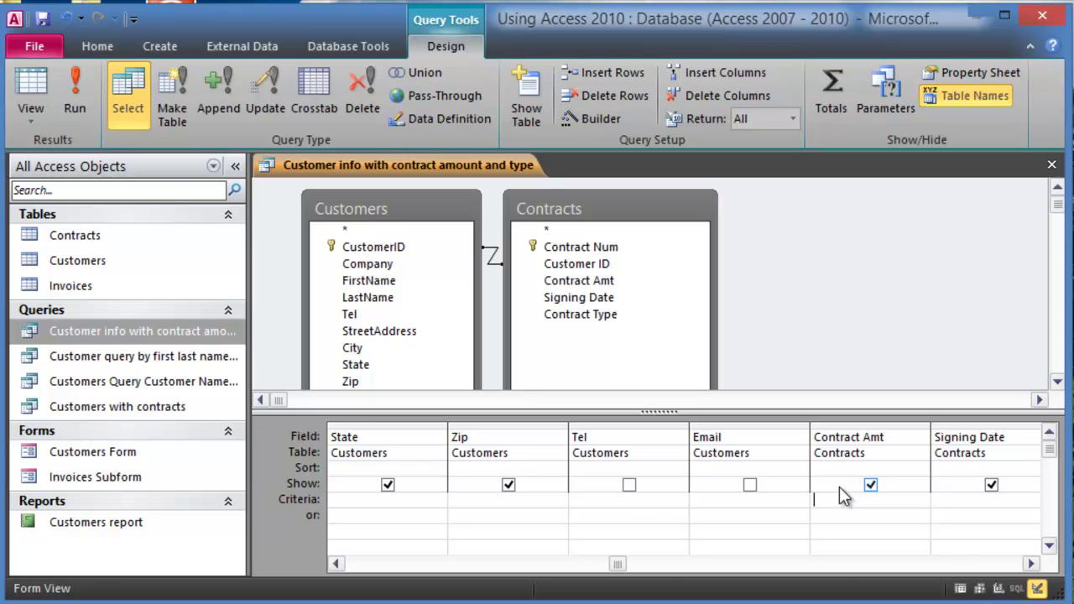
text(>=5000)
click(80, 113)
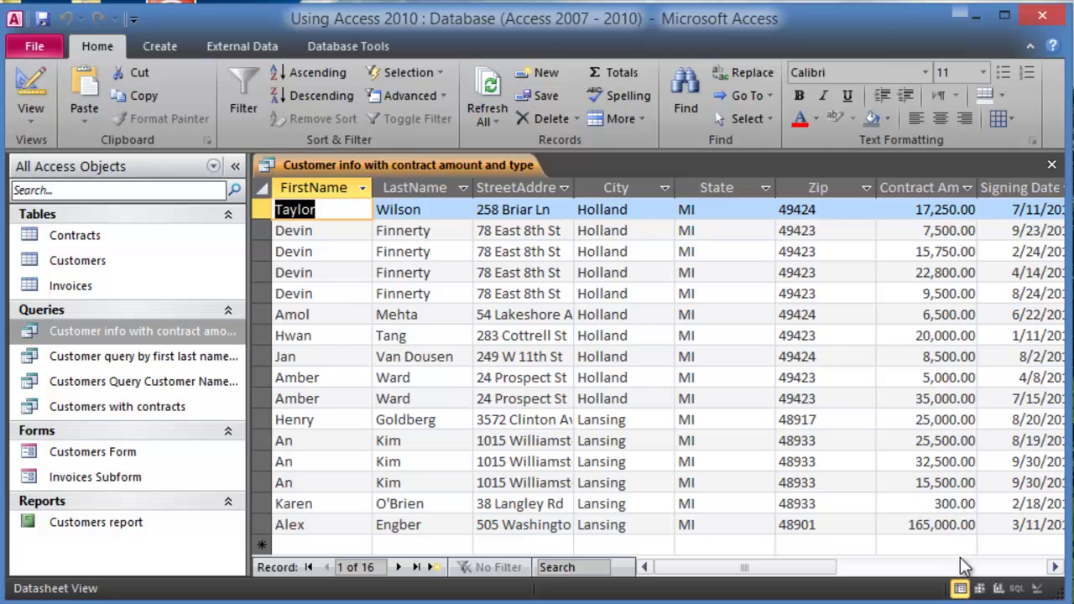
click(953, 504)
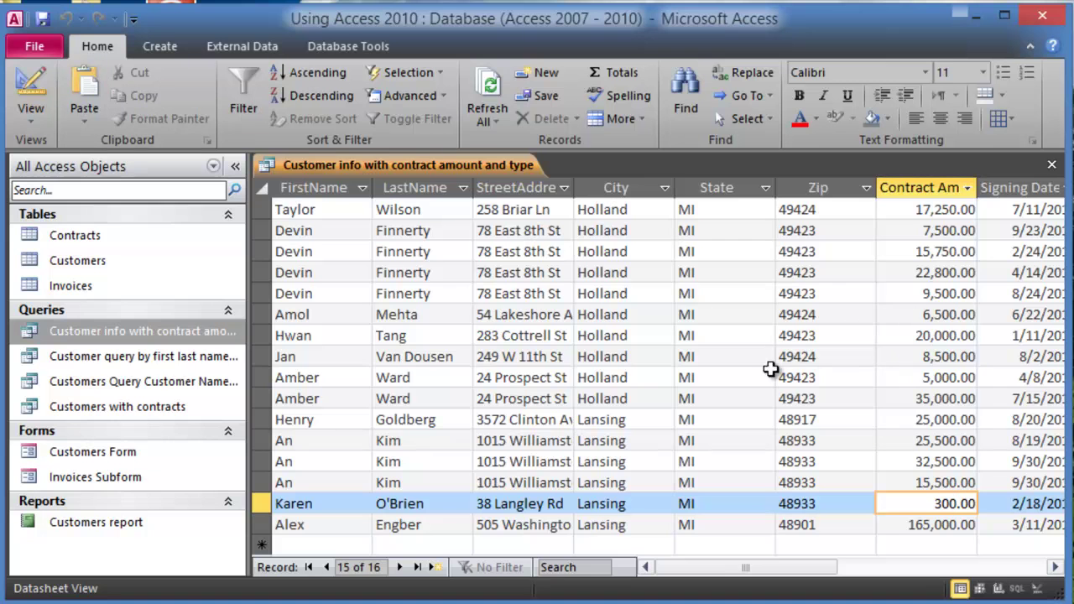
- In Design View, copy the Contract Amt criterion >=5000 into its or row beside the "lansing" criterion
click(36, 117)
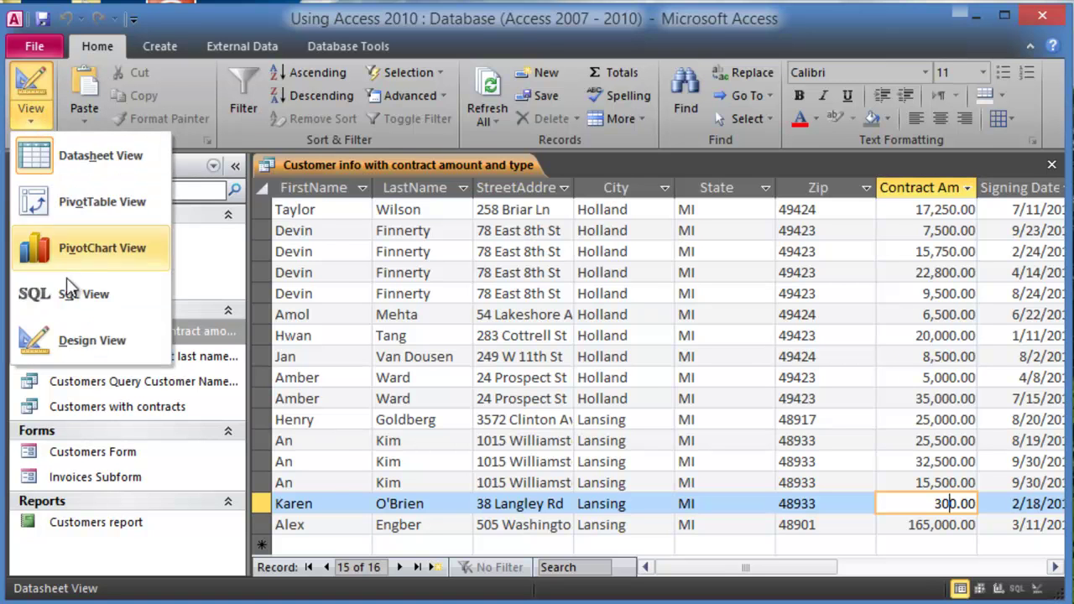
click(89, 344)
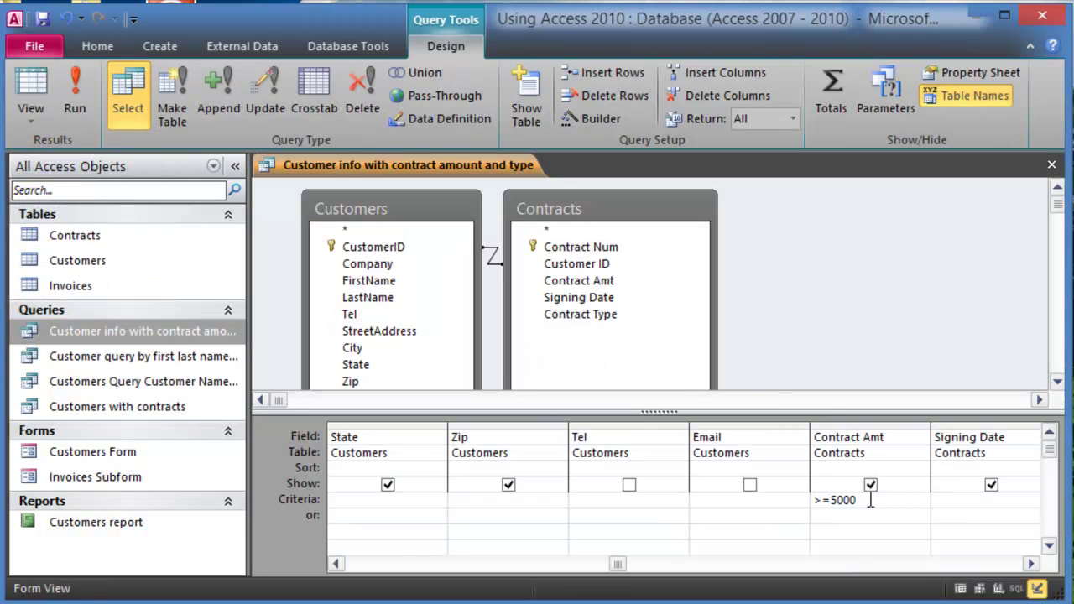
click(335, 564)
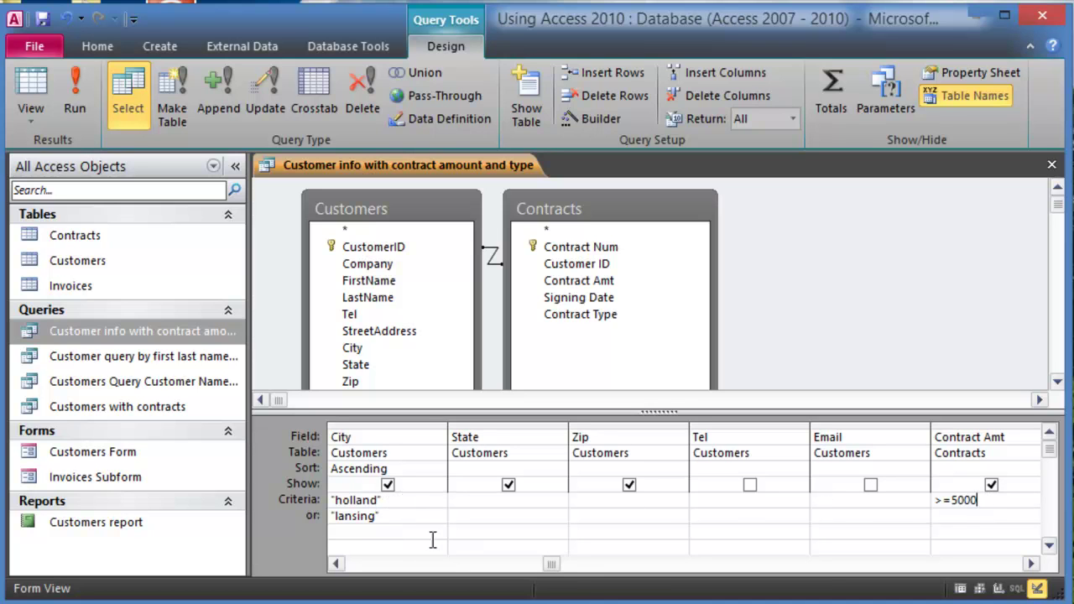
click(952, 515)
drag(989, 502, 934, 497)
key(ctrl+c)
key(Down)
key(ctrl+v)
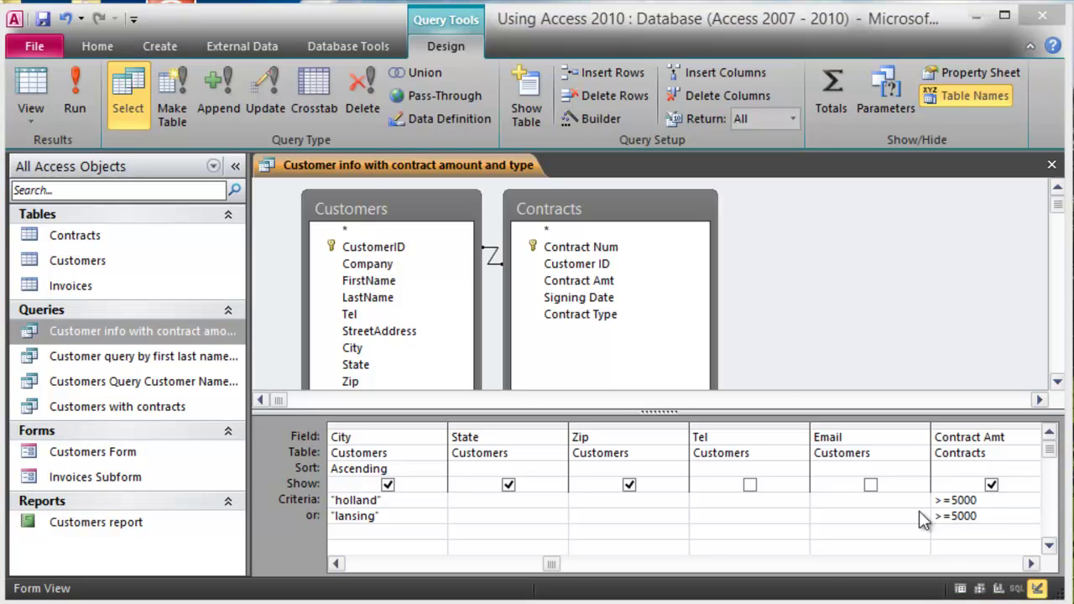
- Remove the or-row criteria from the Contract Amt and City fields and run the query
drag(993, 519, 929, 520)
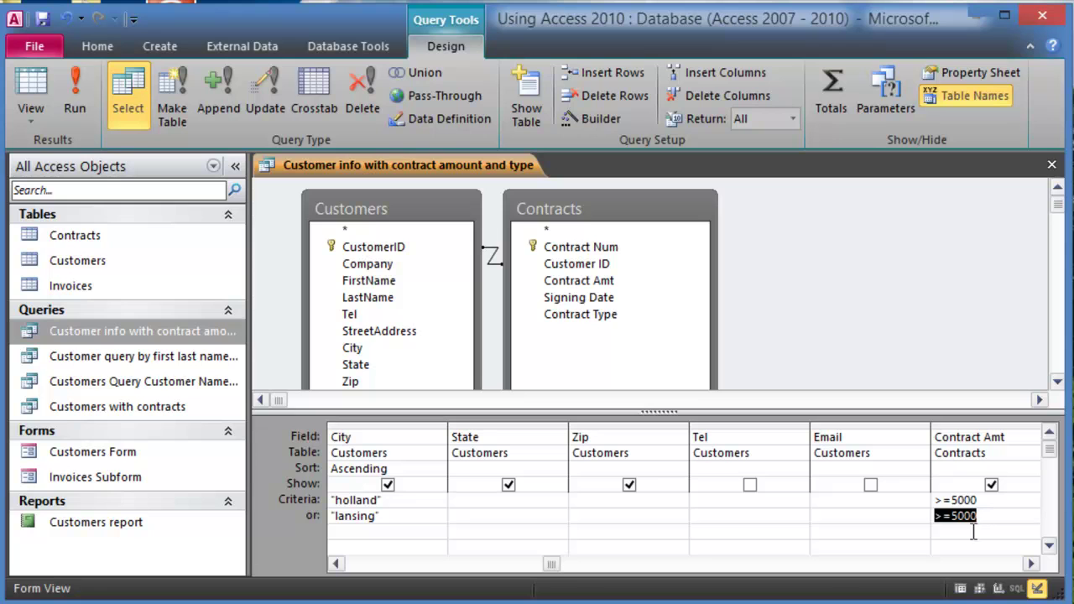
key(Delete)
drag(405, 524, 299, 517)
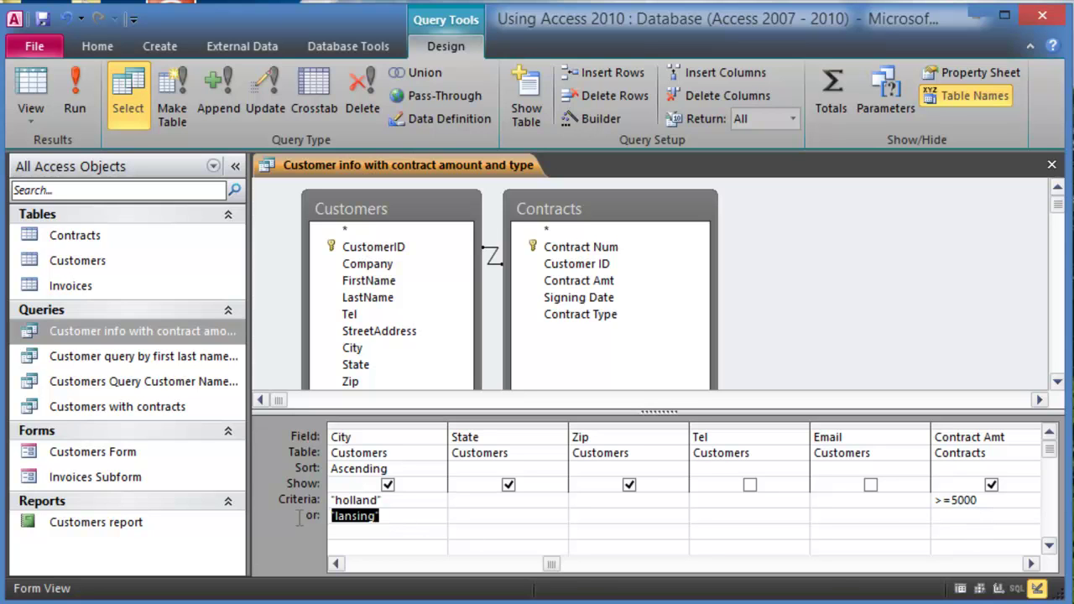
key(Delete)
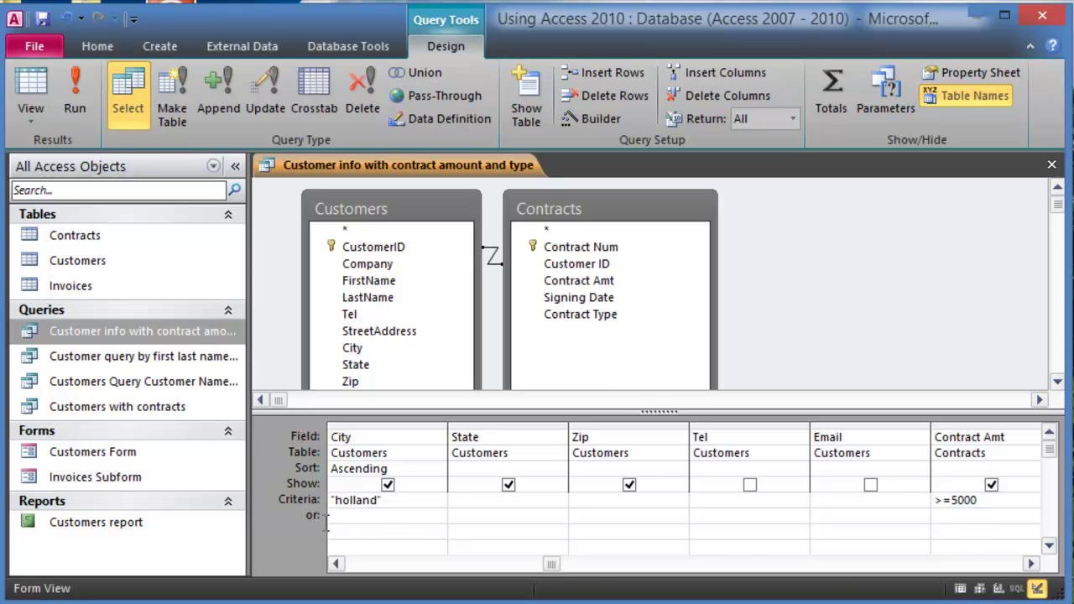
click(979, 506)
click(977, 497)
click(74, 92)
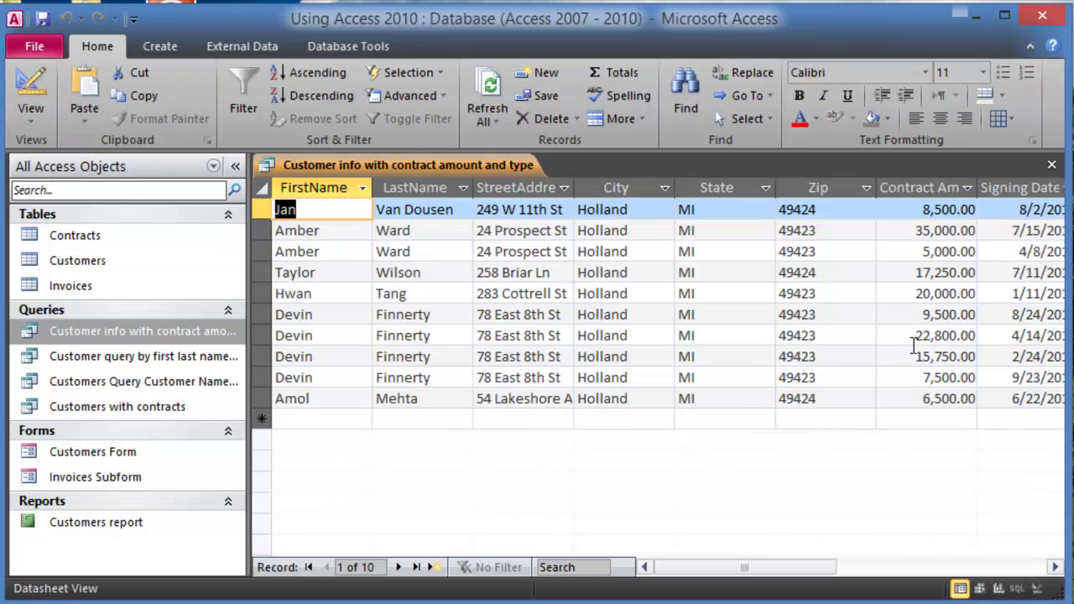
click(956, 233)
click(961, 273)
click(888, 363)
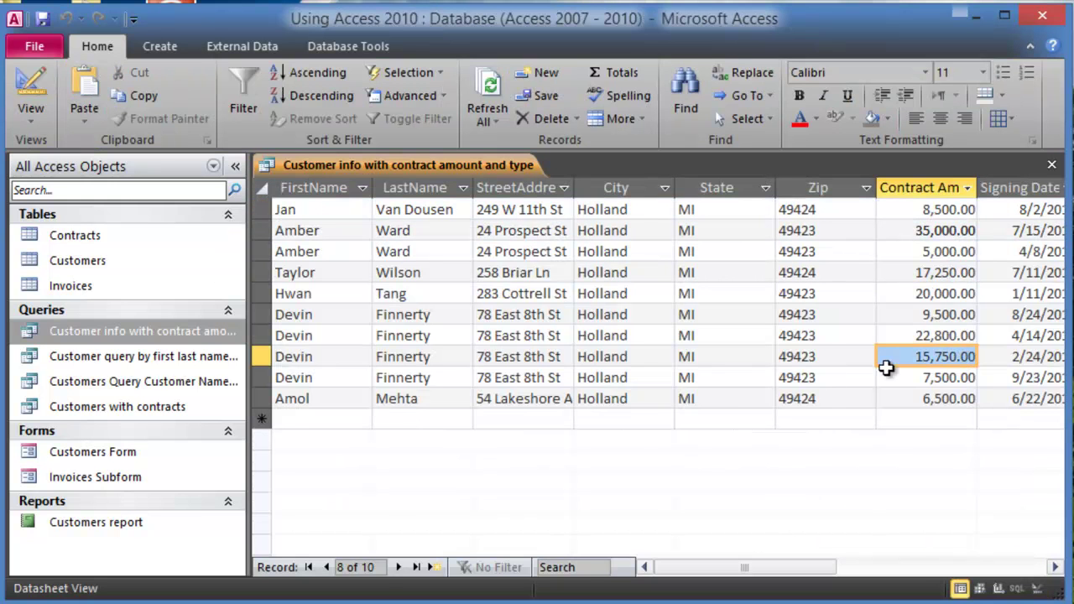
- In Design View, enter "lansing" for City and >=5000 for Contract Amt in the or row, and run the query
right_click(138, 332)
click(156, 372)
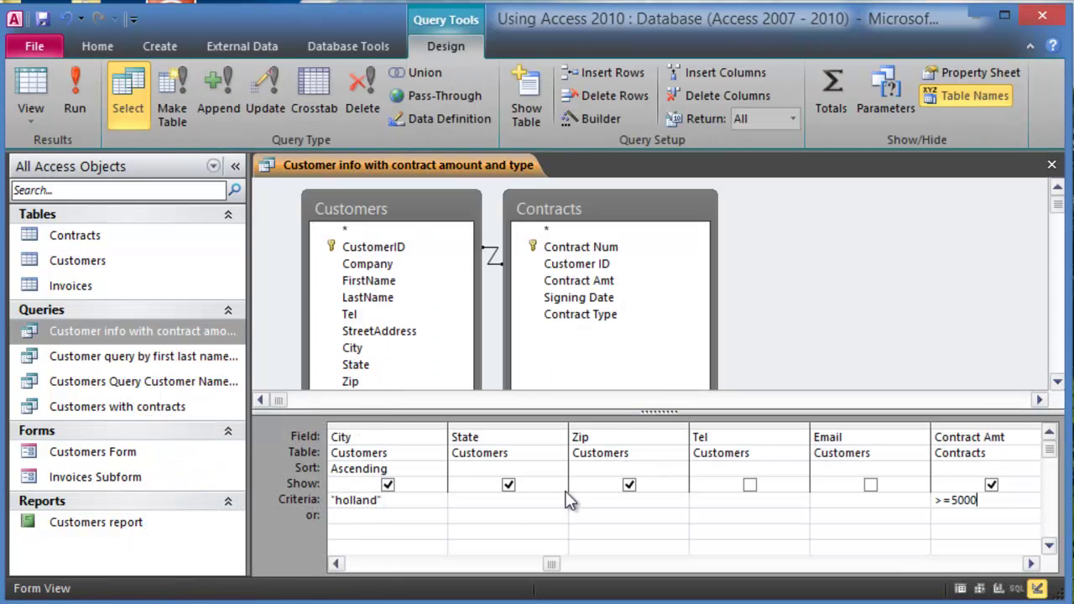
click(382, 514)
text(lansing)
click(952, 518)
text(>=5000)
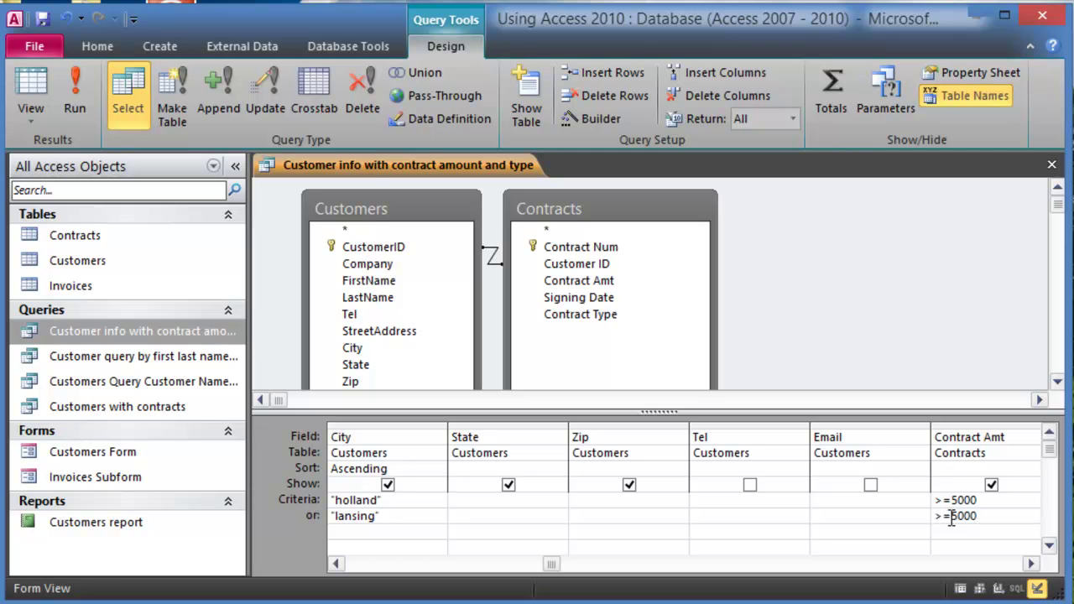
click(71, 95)
- Check the contract amounts of the Holland and Lansing customers in the query results
click(947, 482)
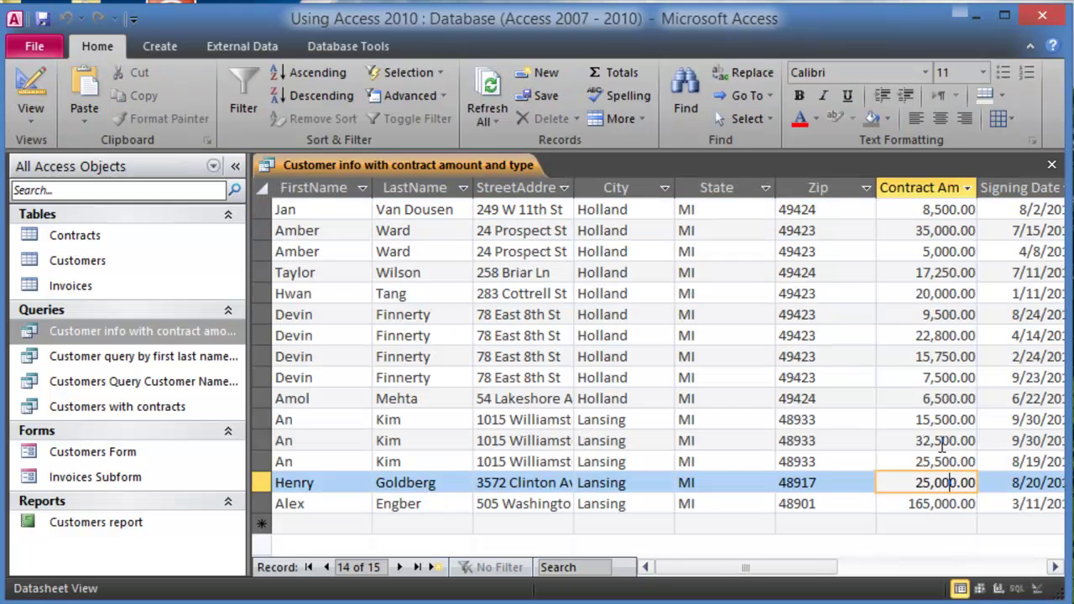
click(947, 420)
click(949, 335)
click(954, 272)
click(961, 231)
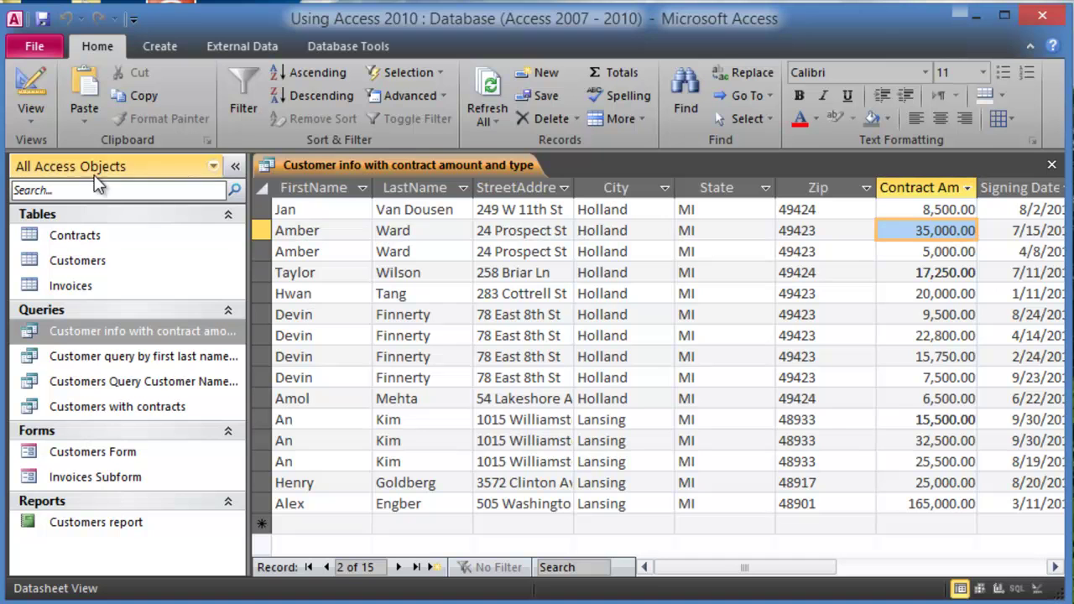
- Switch the customer contract query back to Design View
right_click(125, 334)
click(195, 369)
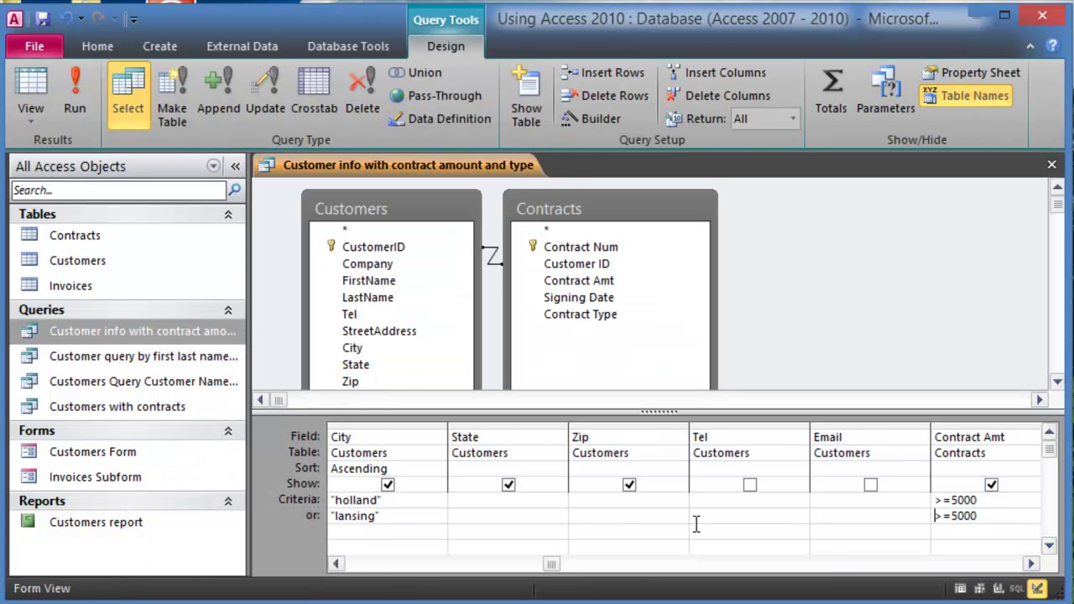